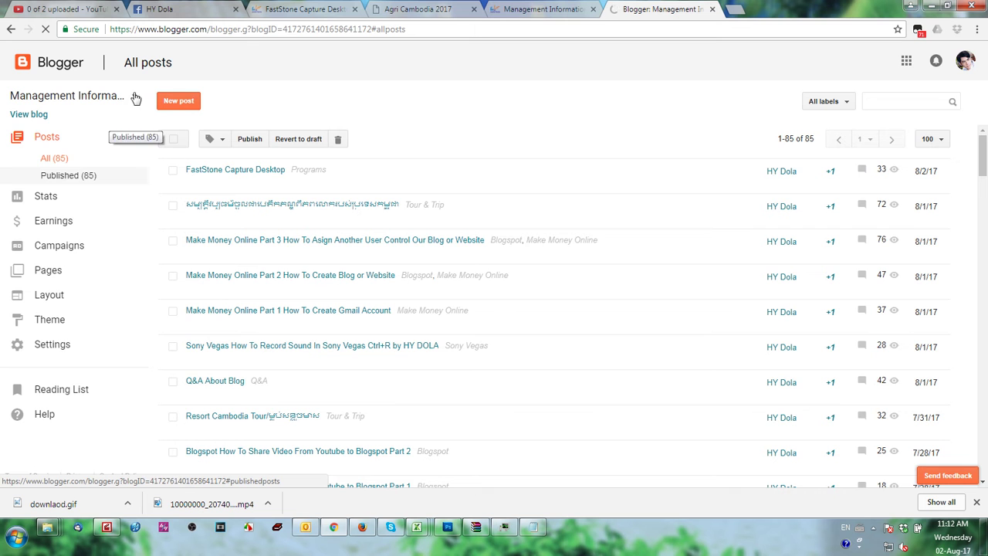
Switch to the S&P Online Shop blog, view its live page, and return to the blog's dashboard.
drag(185, 199, 185, 238)
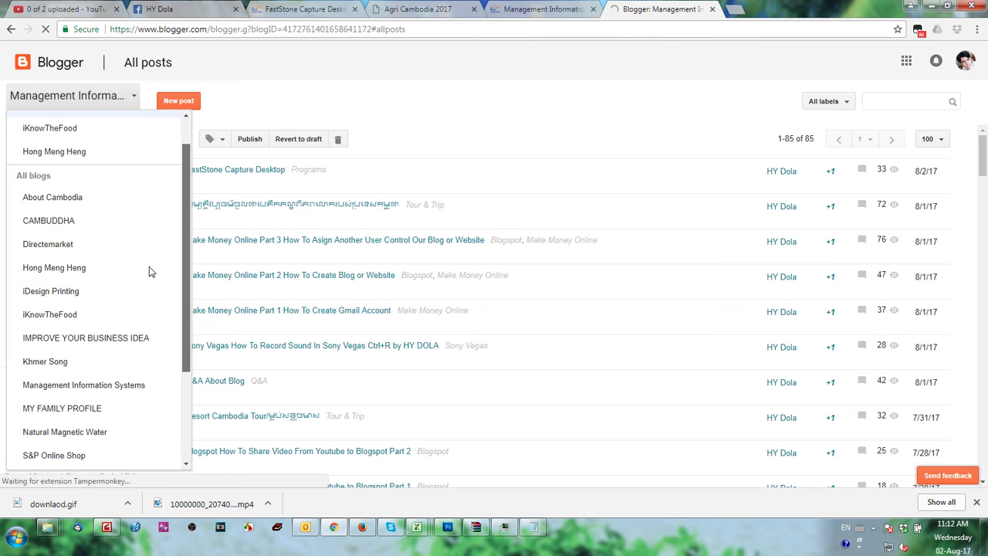
scroll(149, 266, down, 2)
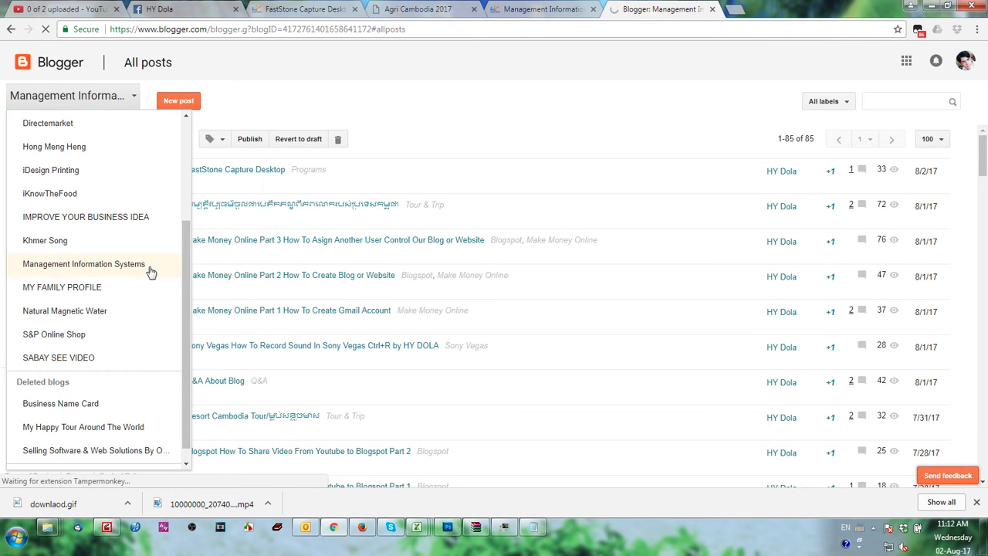
drag(186, 243, 198, 293)
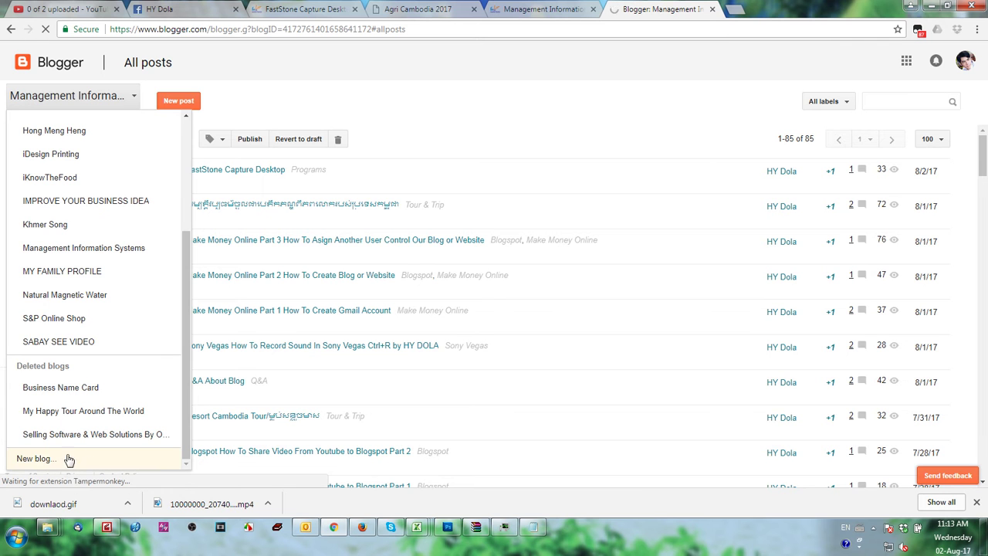
click(31, 320)
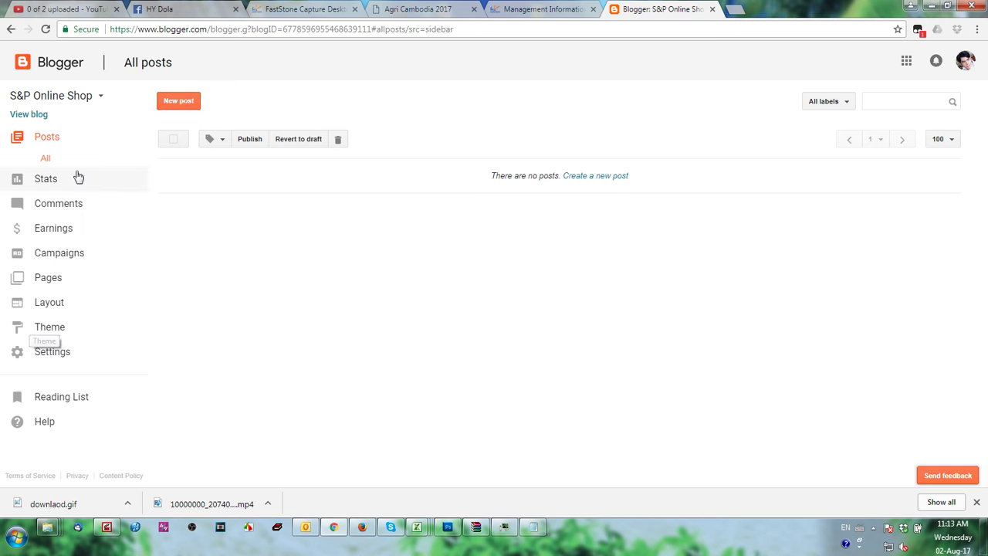
click(29, 116)
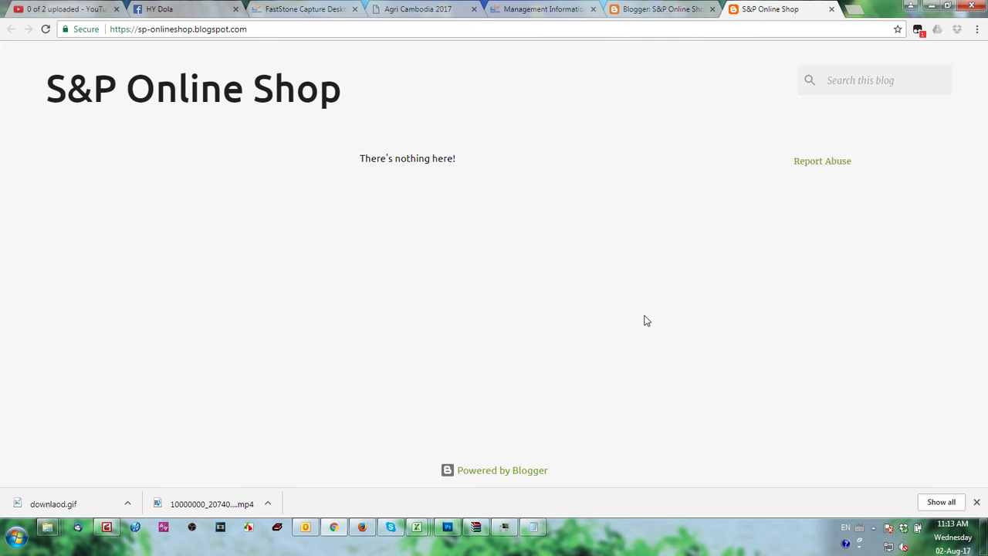
click(679, 7)
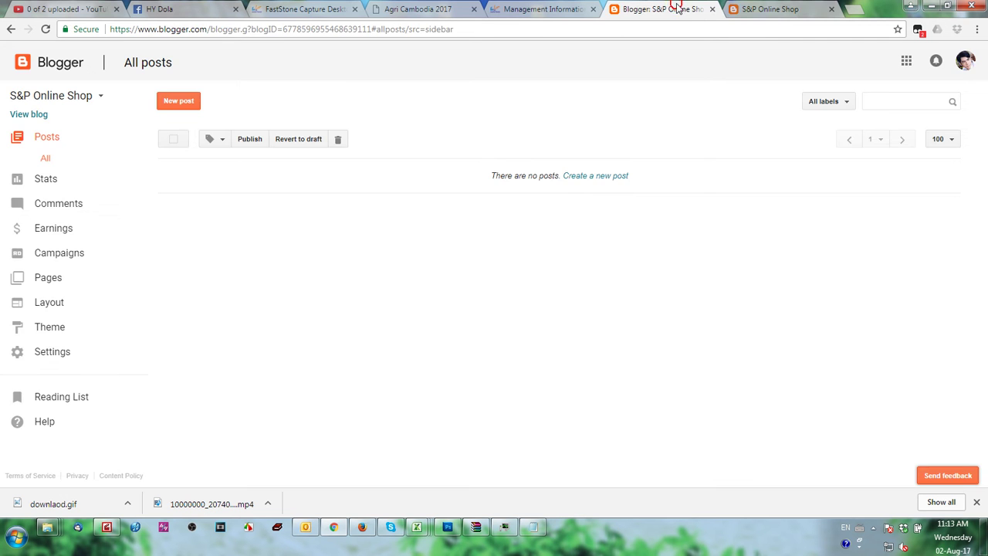
Apply the Snapshot variant of the Dynamic Views theme to the blog and reload the live blog page.
click(68, 330)
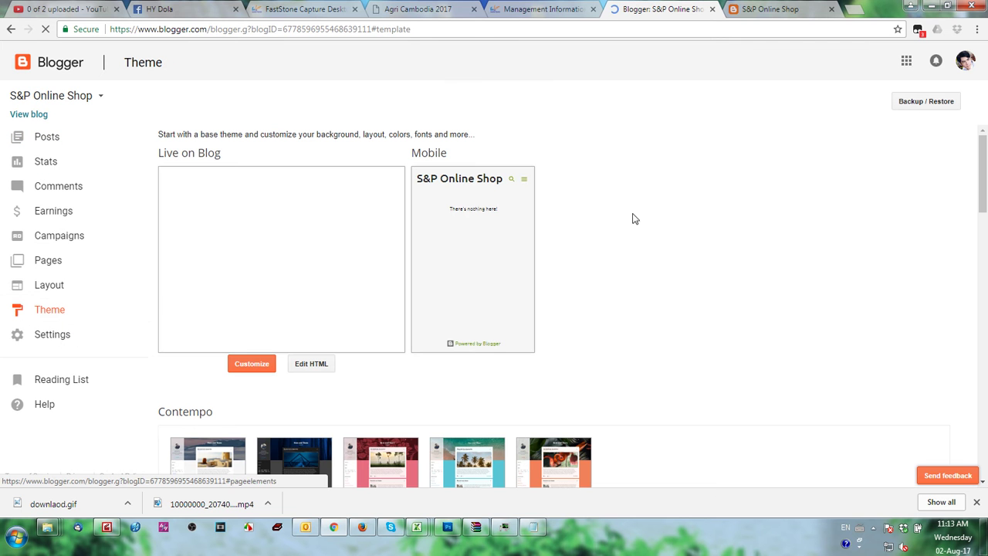
scroll(677, 337, down, 5)
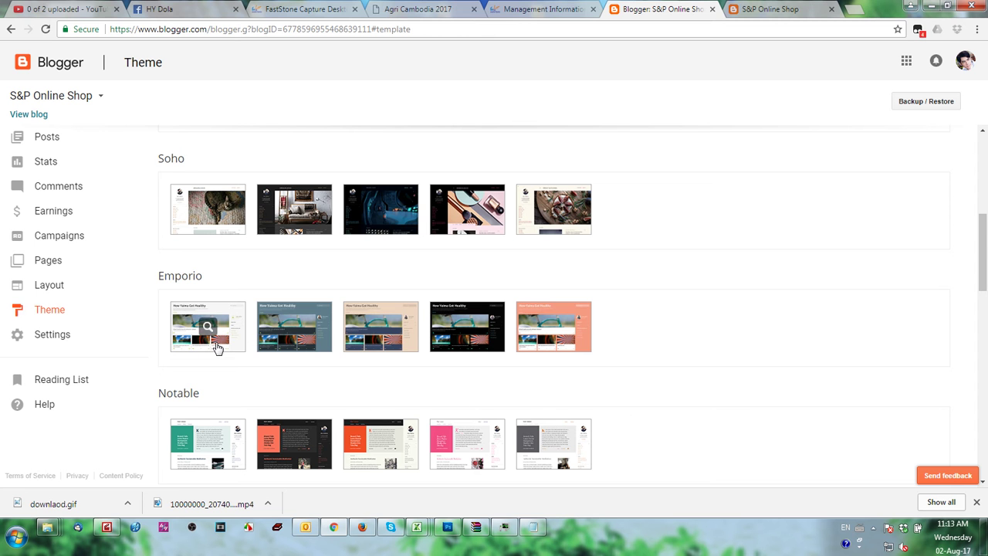
scroll(401, 406, down, 2)
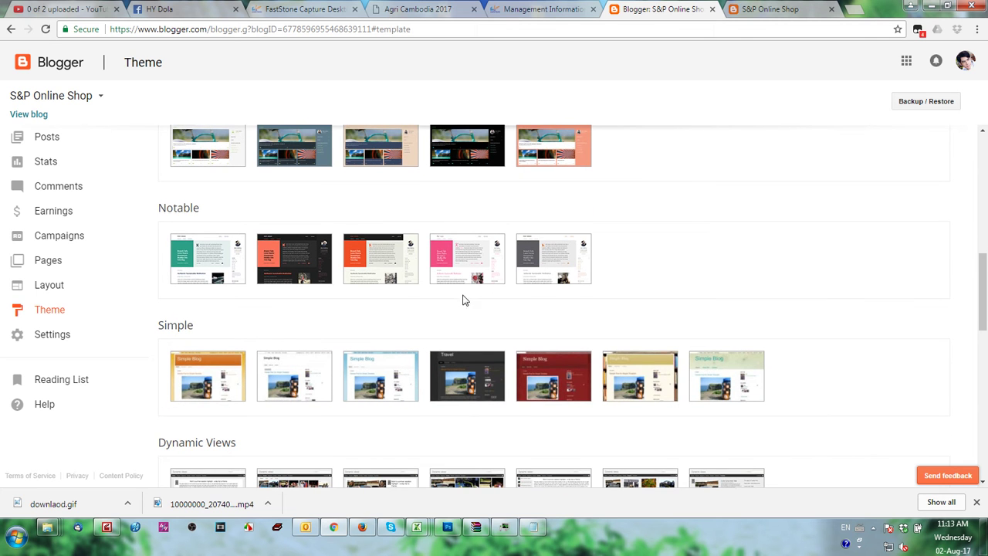
scroll(523, 366, down, 2)
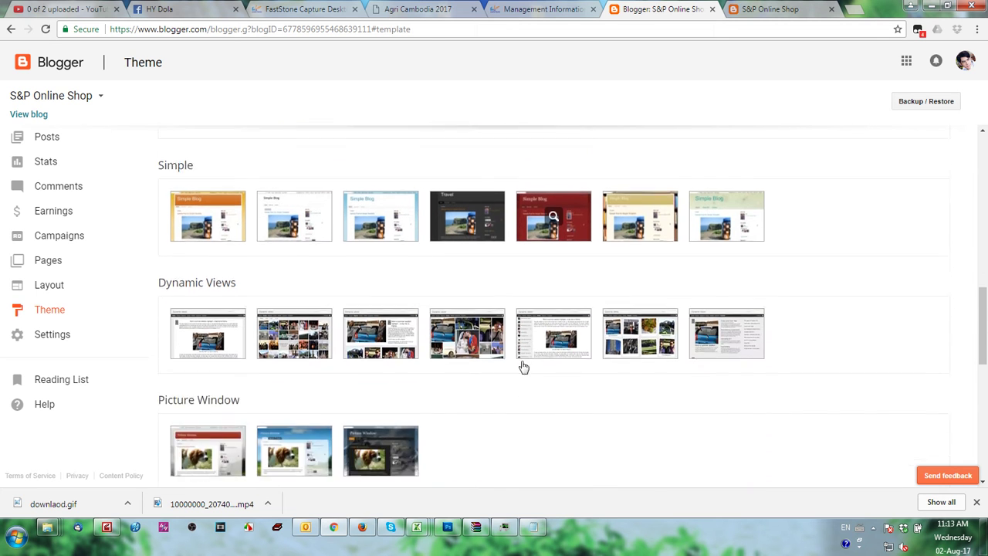
click(640, 328)
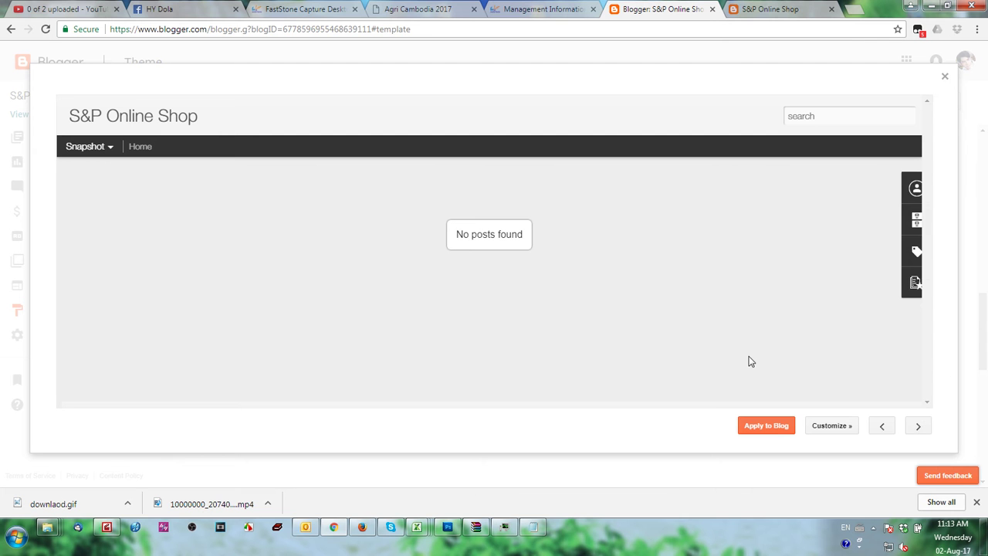
click(780, 427)
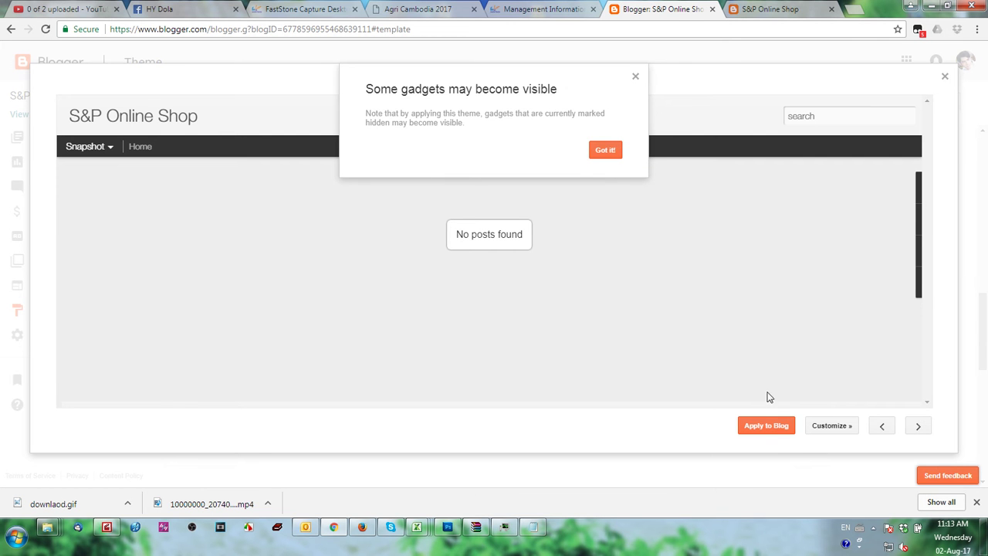
click(605, 151)
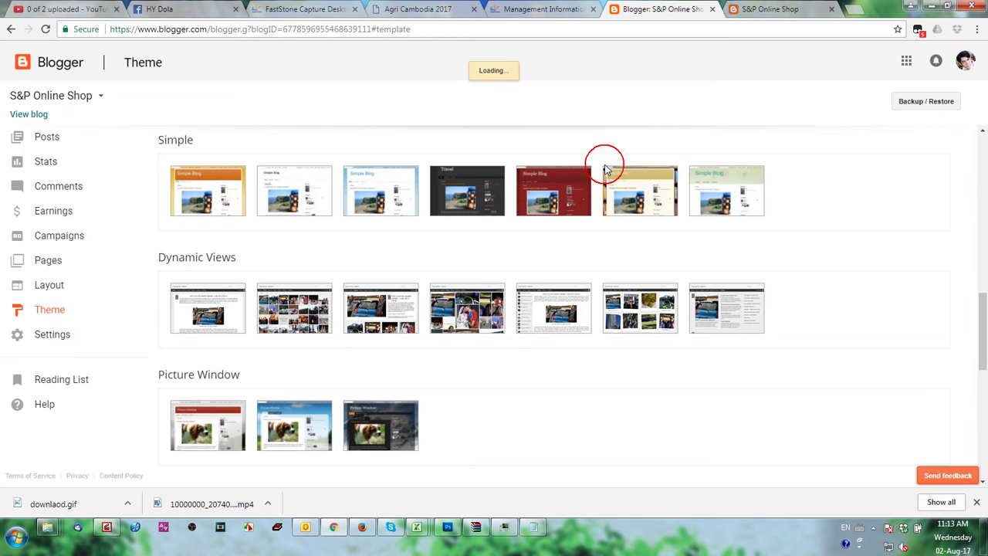
click(786, 5)
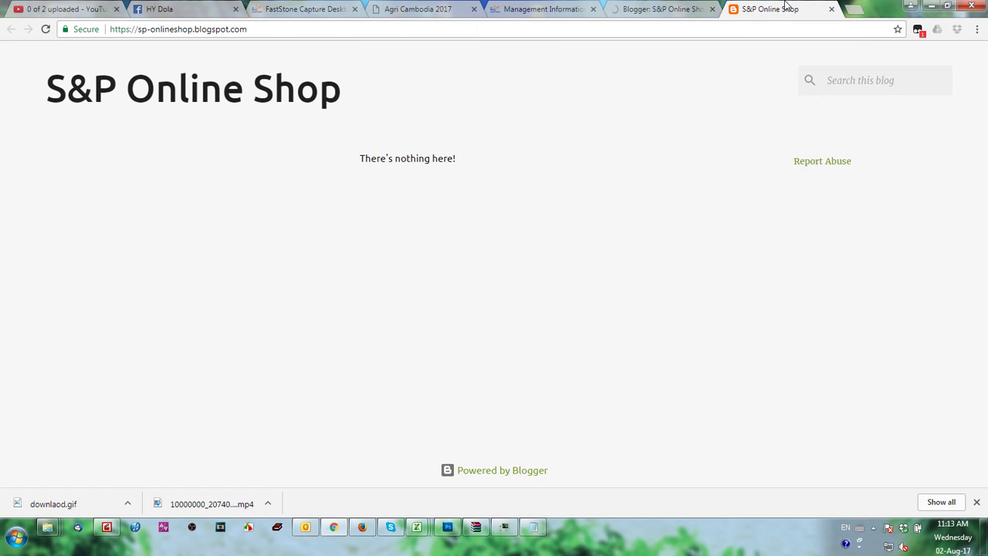
click(44, 29)
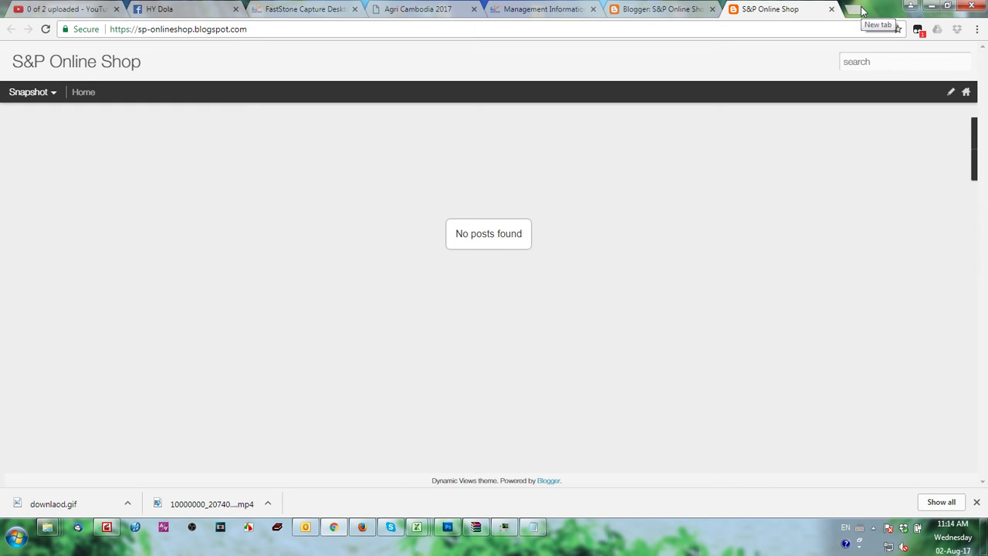
Search Facebook for "s&p onlineshop" and open the S&P OnlineShop page.
click(199, 9)
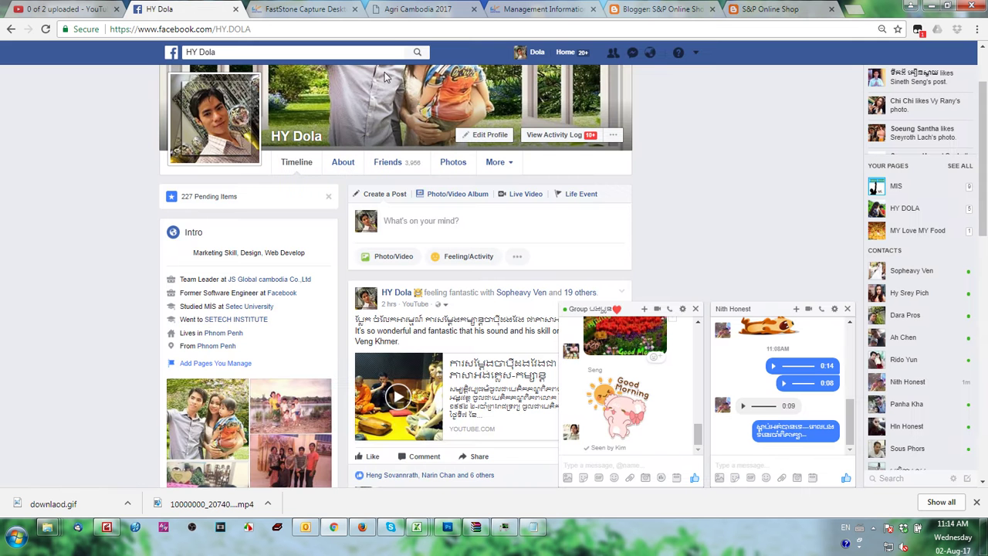
click(695, 308)
click(847, 308)
scroll(689, 324, down, 10)
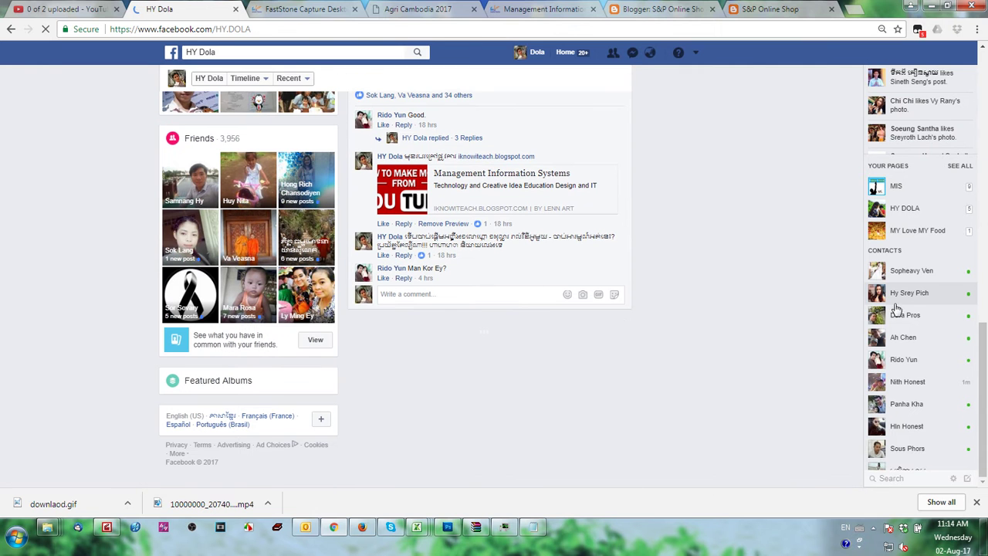
click(263, 54)
text(sp)
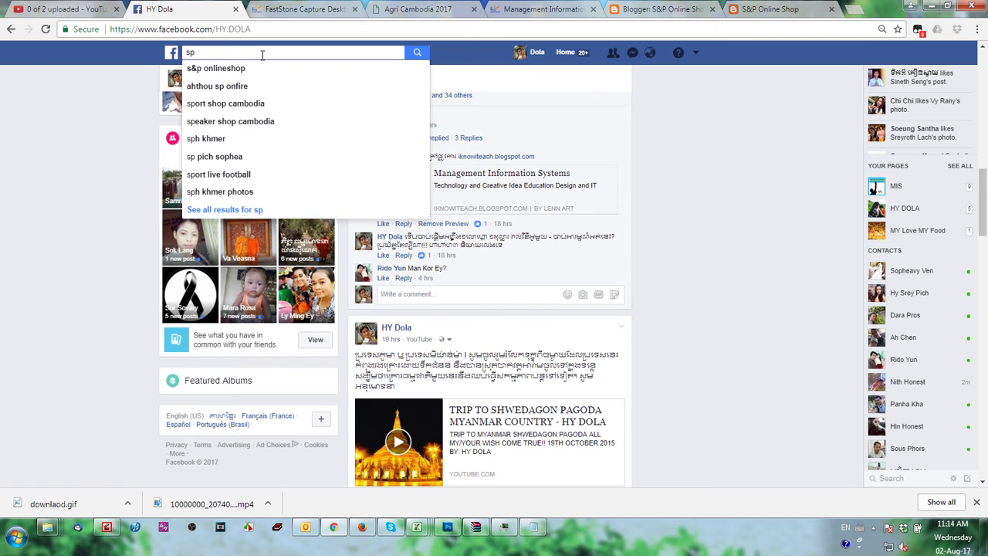
click(232, 69)
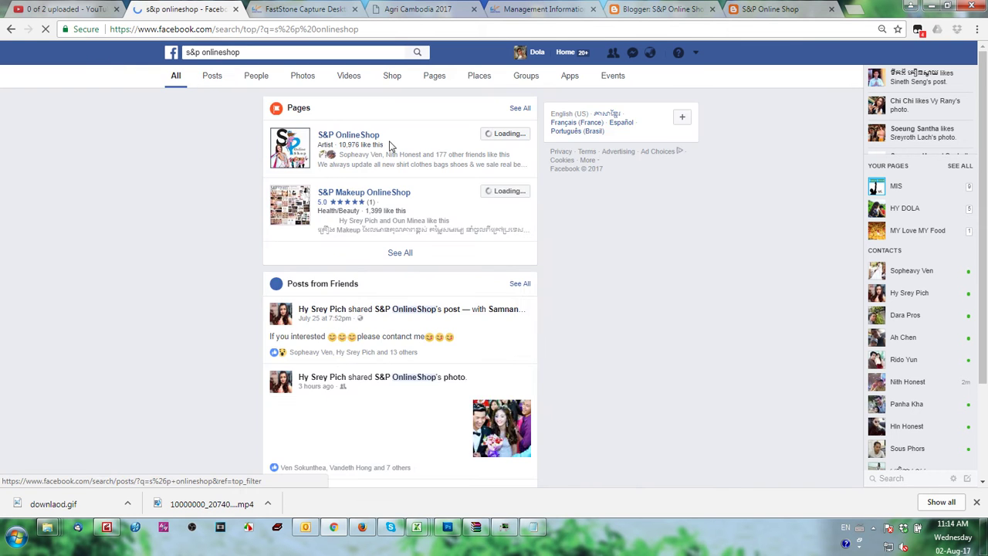
click(357, 137)
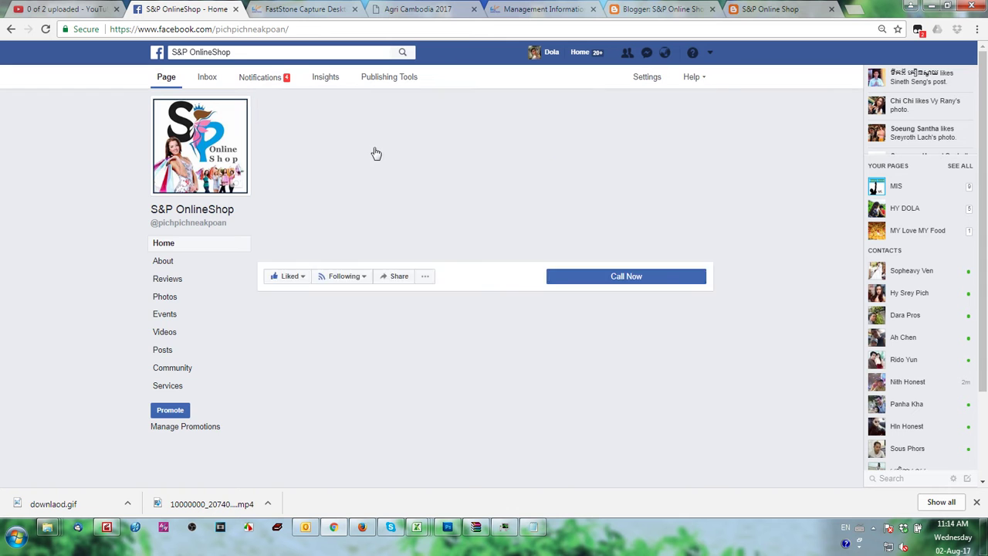
Start saving the page's profile picture and create a folder named "S&P Online Shop" inside BLOG-PAGE for it.
click(207, 158)
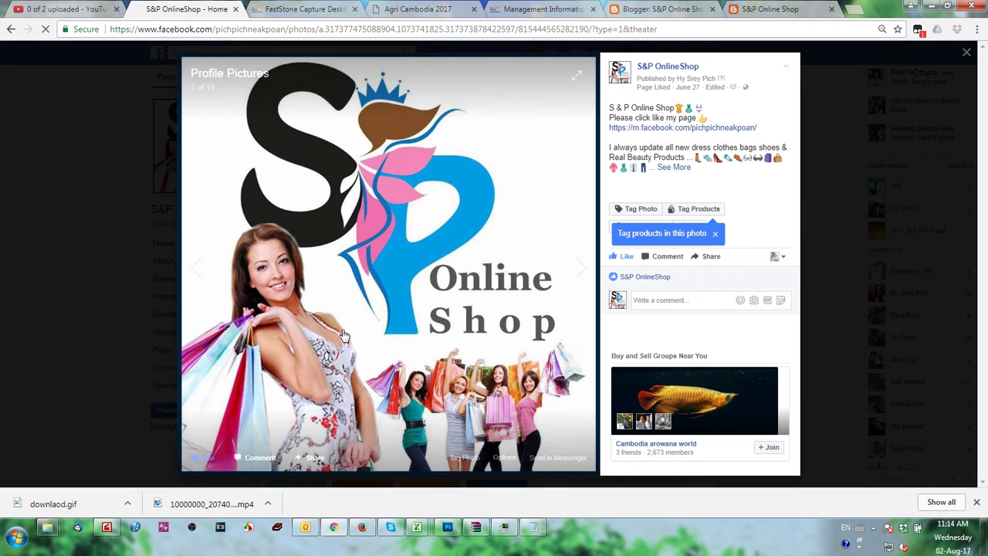
right_click(381, 213)
click(417, 236)
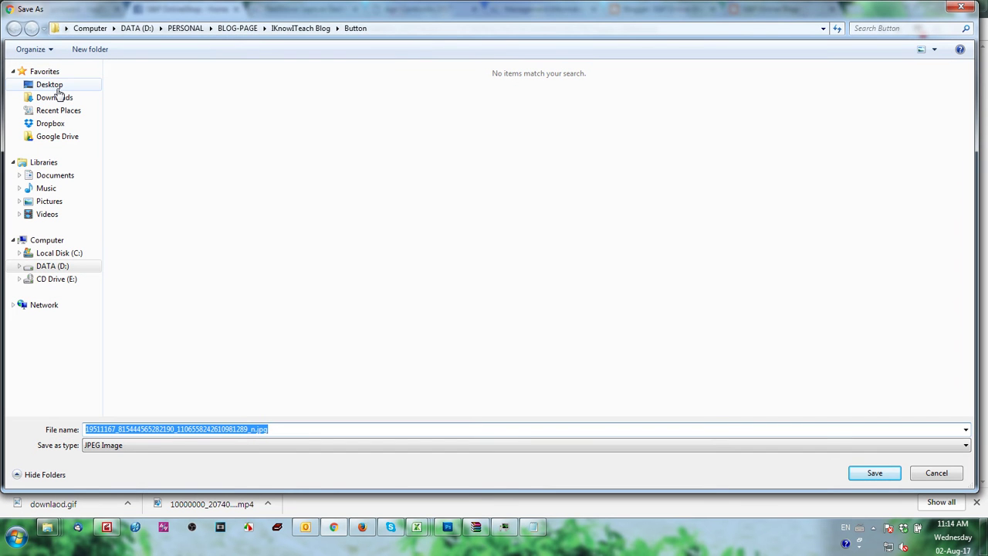
click(245, 28)
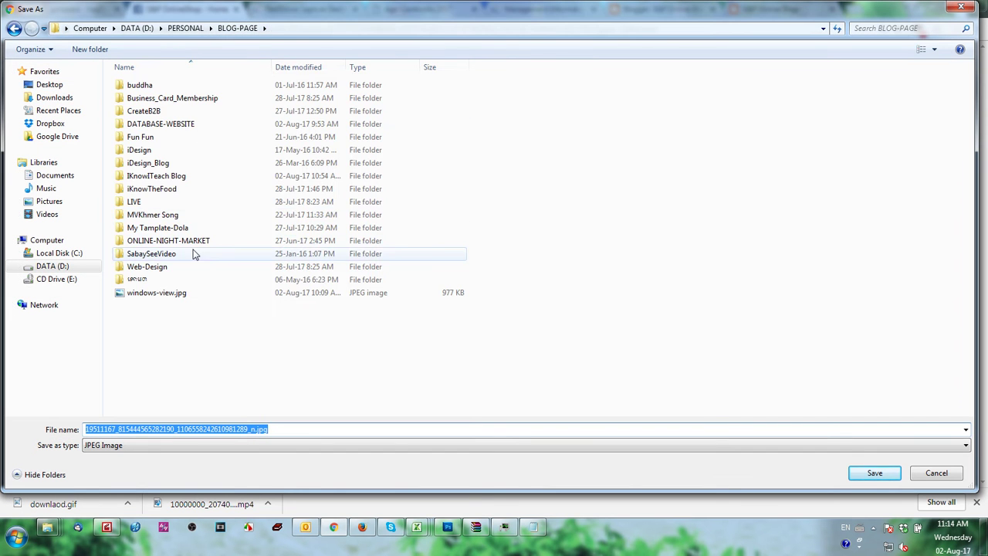
click(90, 49)
text(S&P Online)
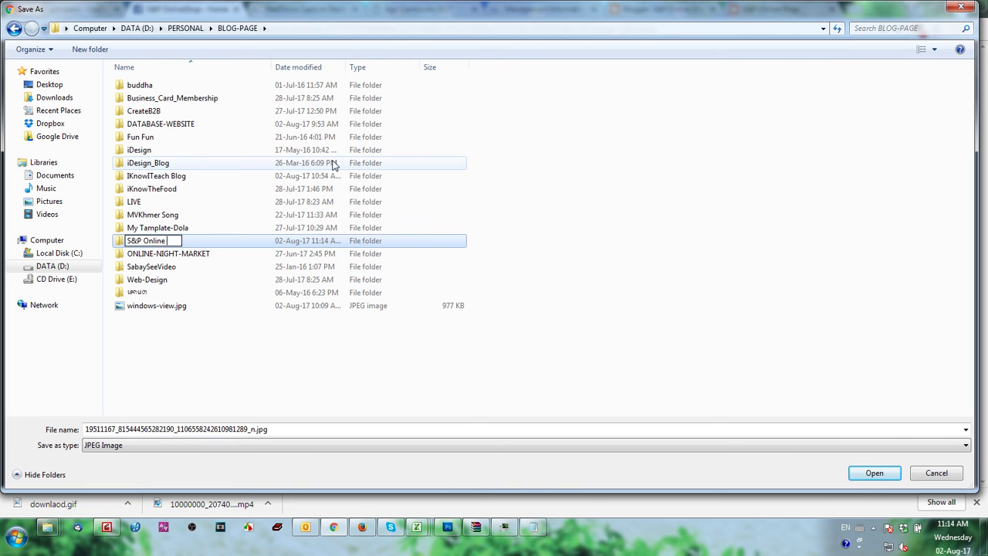
text(Shop)
key(Return)
key(Return)
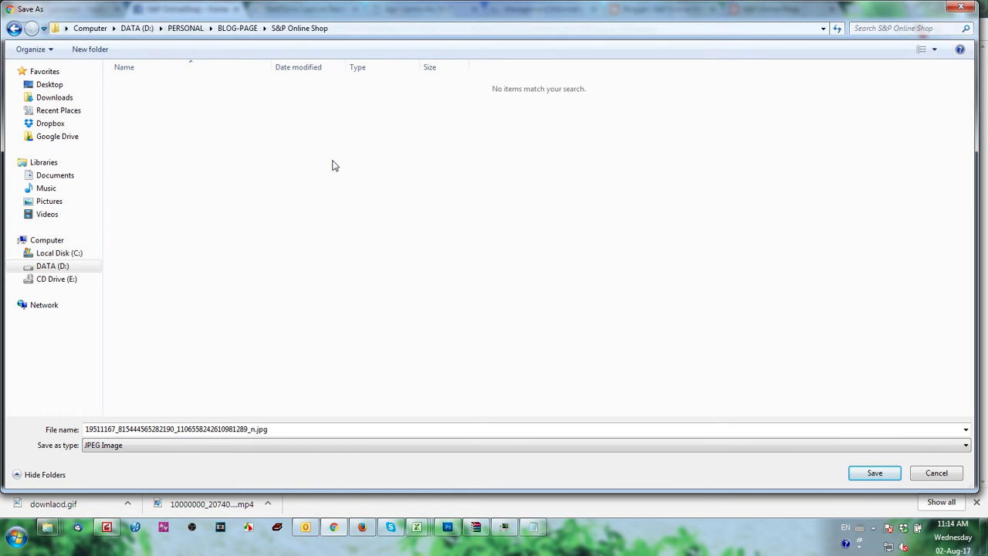
Save the profile picture as a JPEG named "log" in the S&P Online Shop folder and close the photo viewer.
click(489, 438)
text(()
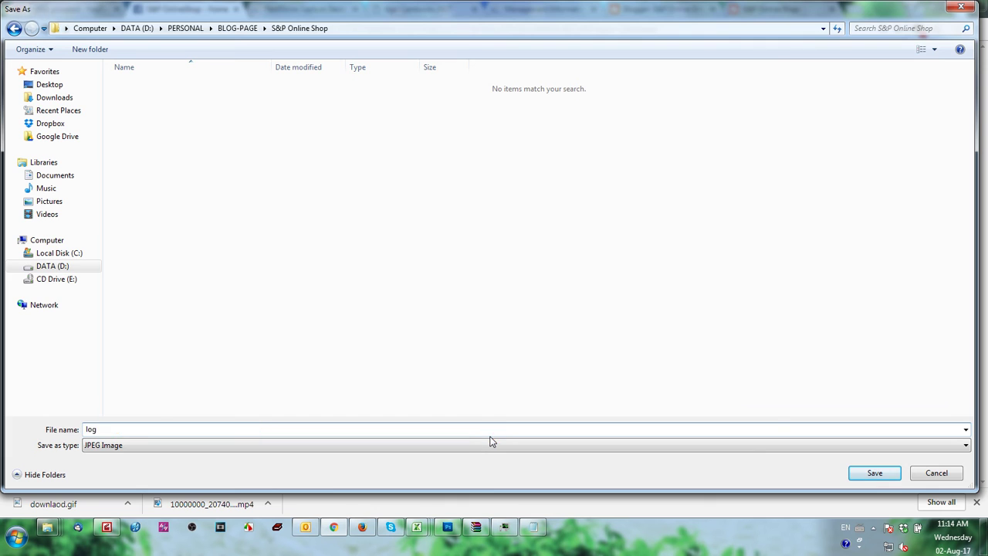
text(og)
key(Return)
click(971, 7)
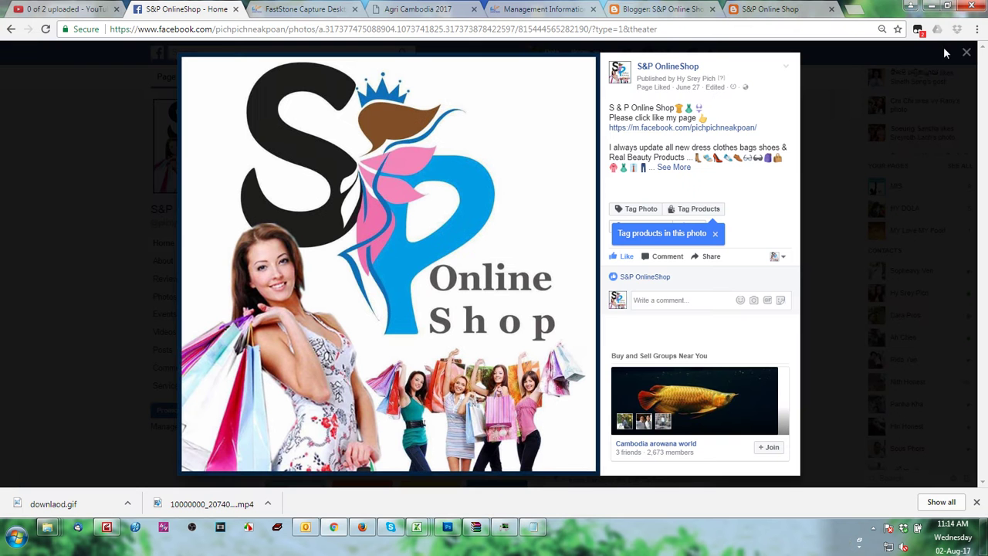
click(966, 52)
Expand the full text of the pinned bedding post on the page and open its large first photo.
scroll(494, 263, down, 3)
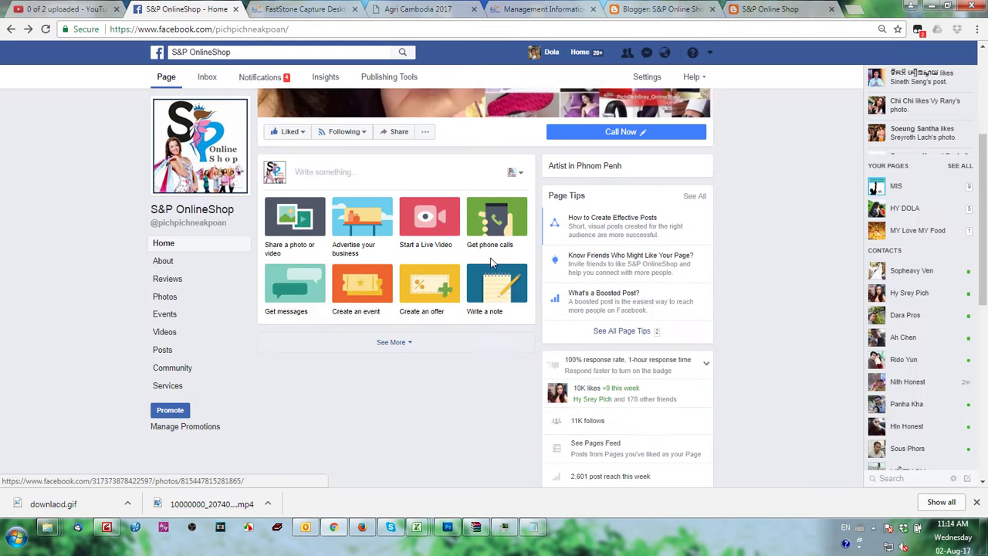
scroll(494, 263, down, 1)
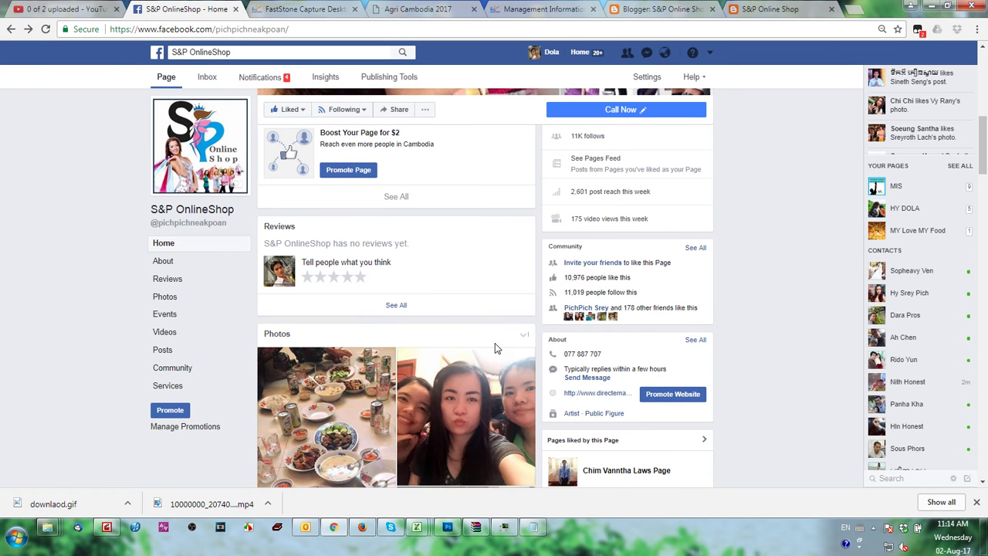
scroll(495, 343, down, 3)
scroll(495, 343, down, 2)
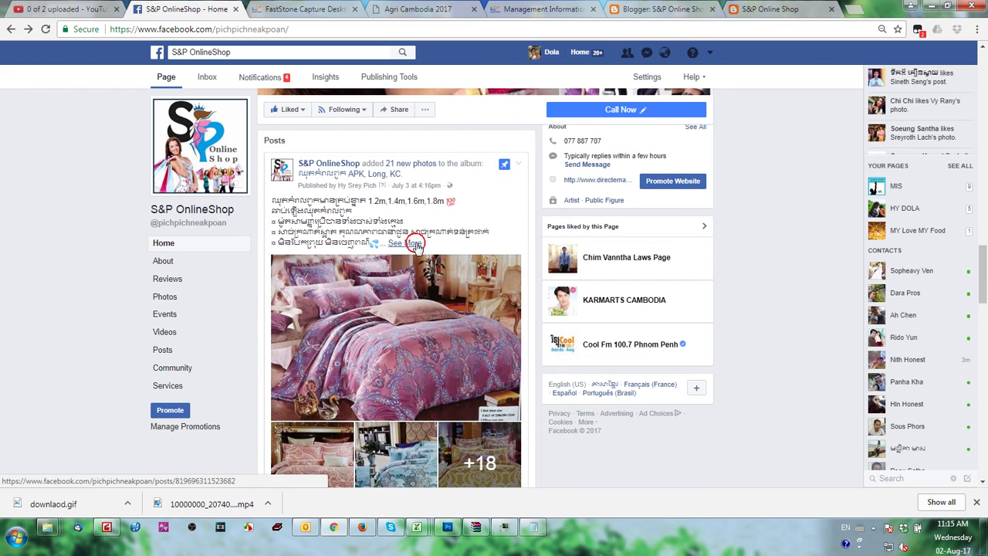
click(406, 244)
scroll(386, 293, down, 2)
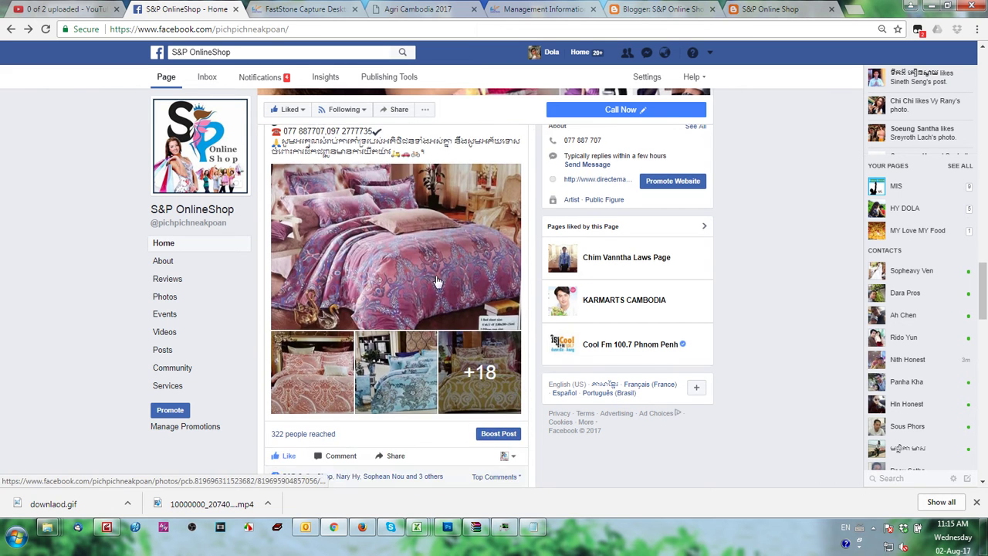
scroll(463, 390, up, 1)
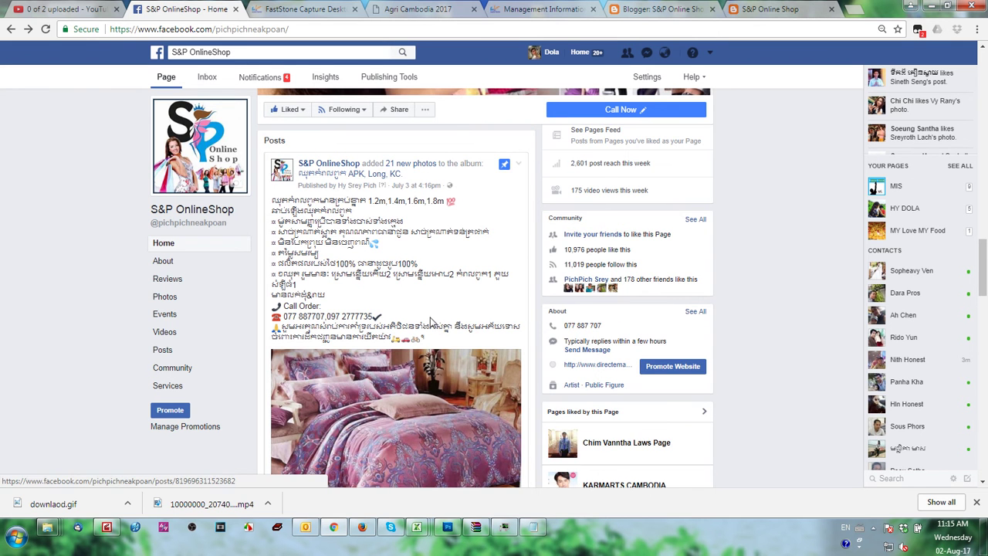
scroll(431, 295, down, 5)
click(431, 171)
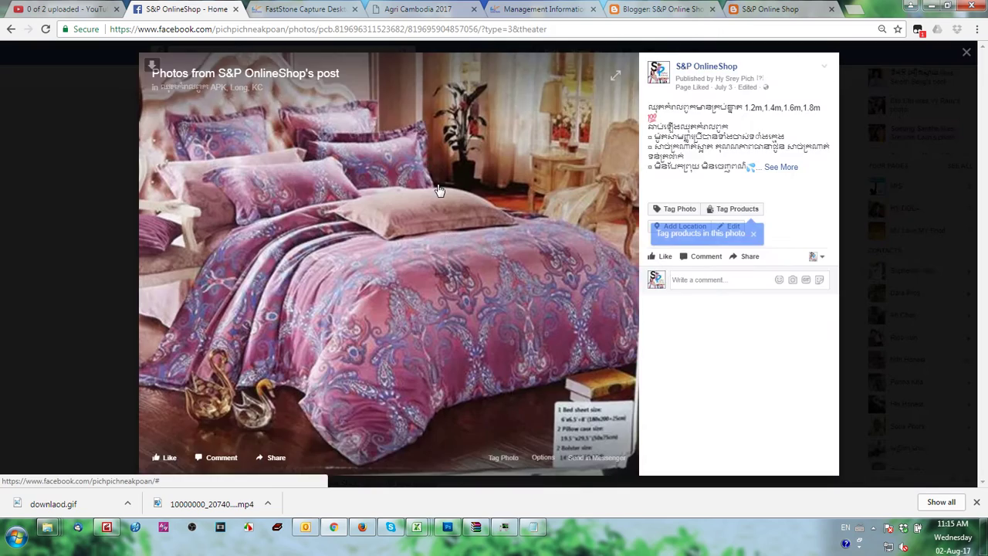
Save the open purple bedding photo as a JPEG in a new folder "Post 1" inside S&P Online Shop, and close its preview.
right_click(428, 225)
click(465, 244)
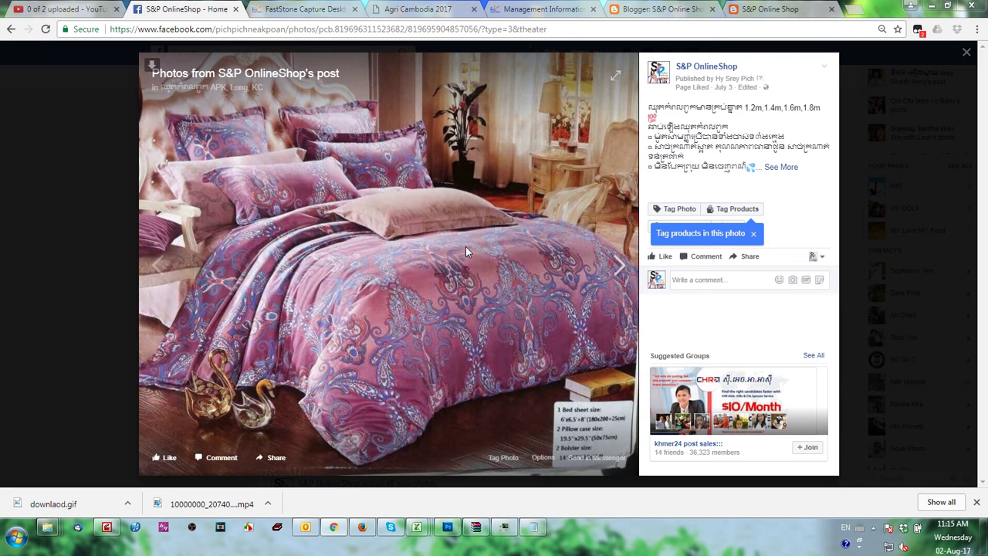
click(112, 49)
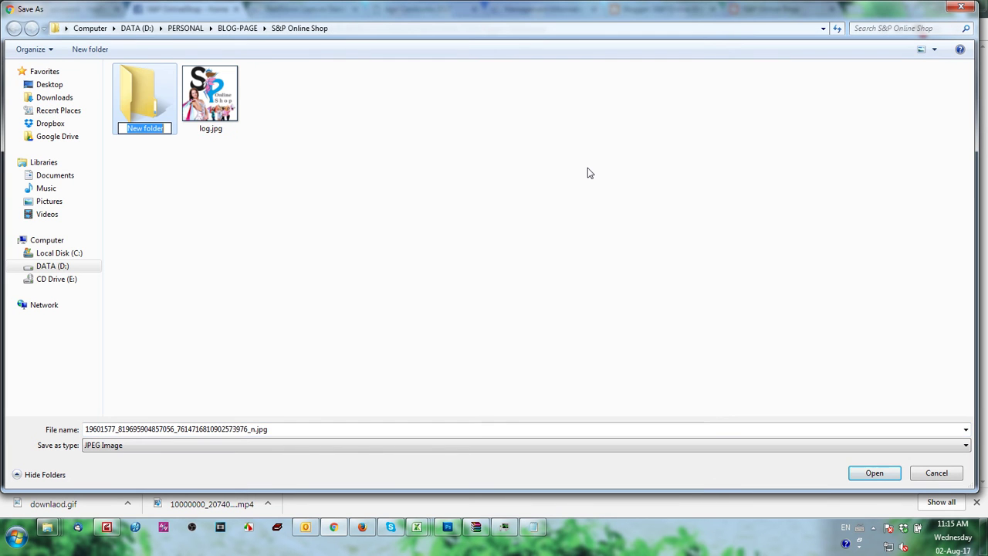
text(Post)
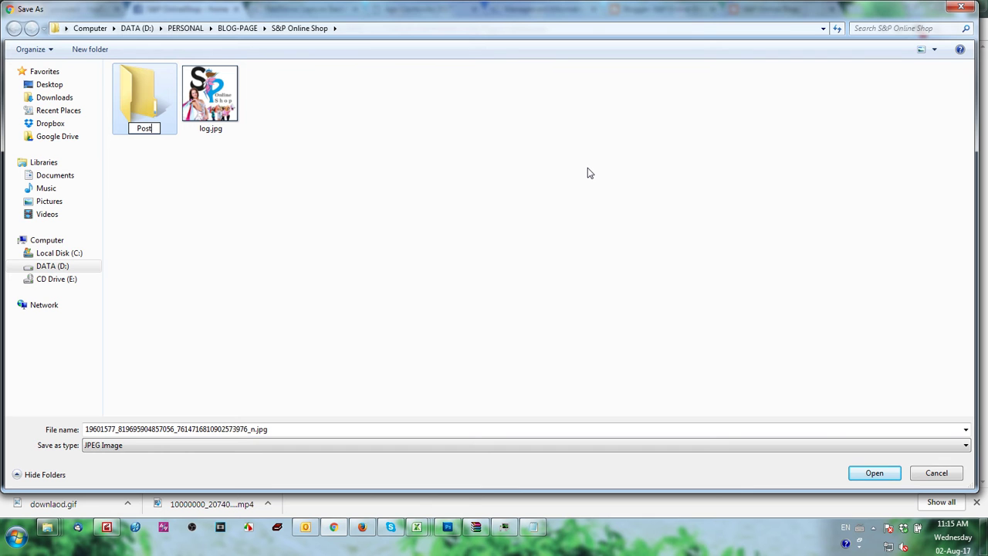
key(Return)
key(Return)
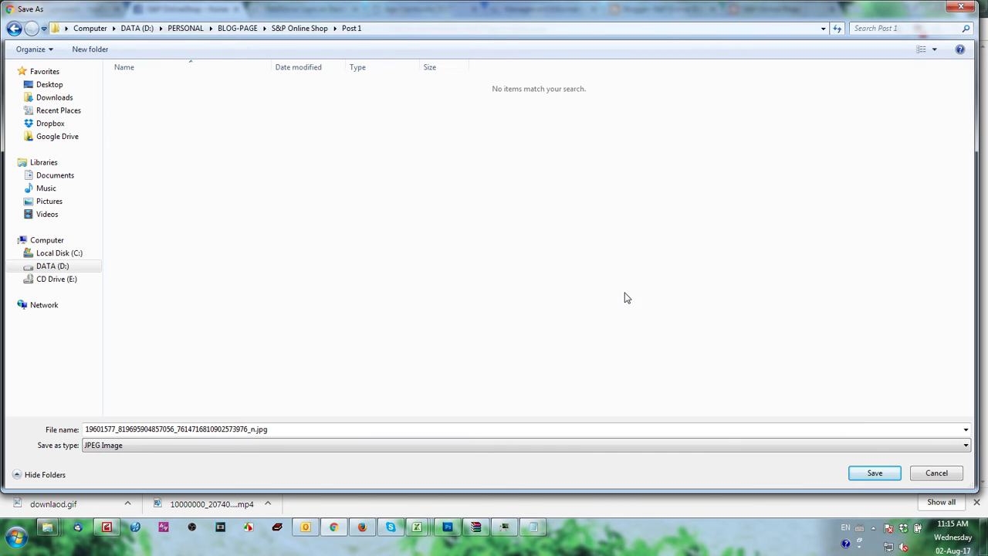
click(900, 479)
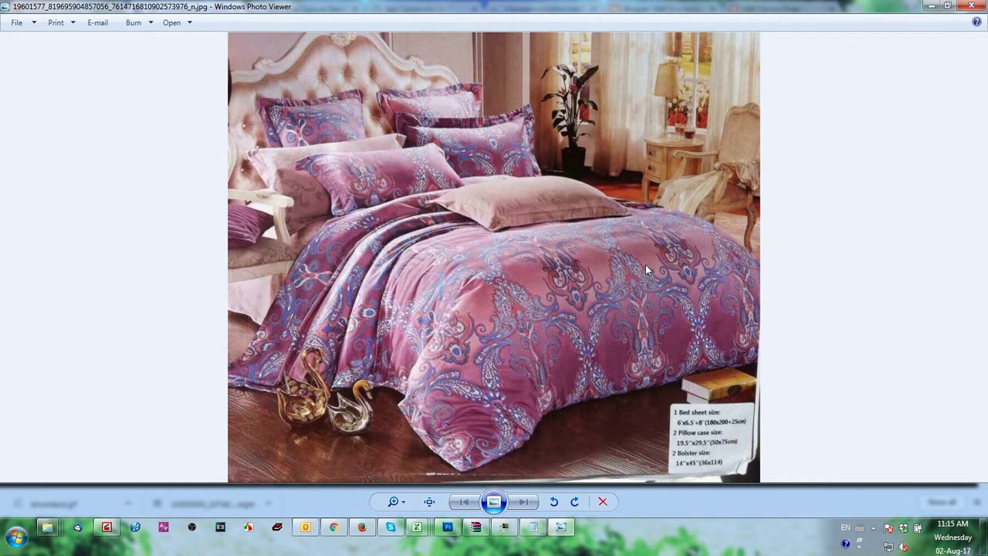
click(972, 9)
Save the post's next two bedding photos, the dusty pink set and the light blue set, in the Post 1 folder.
click(619, 266)
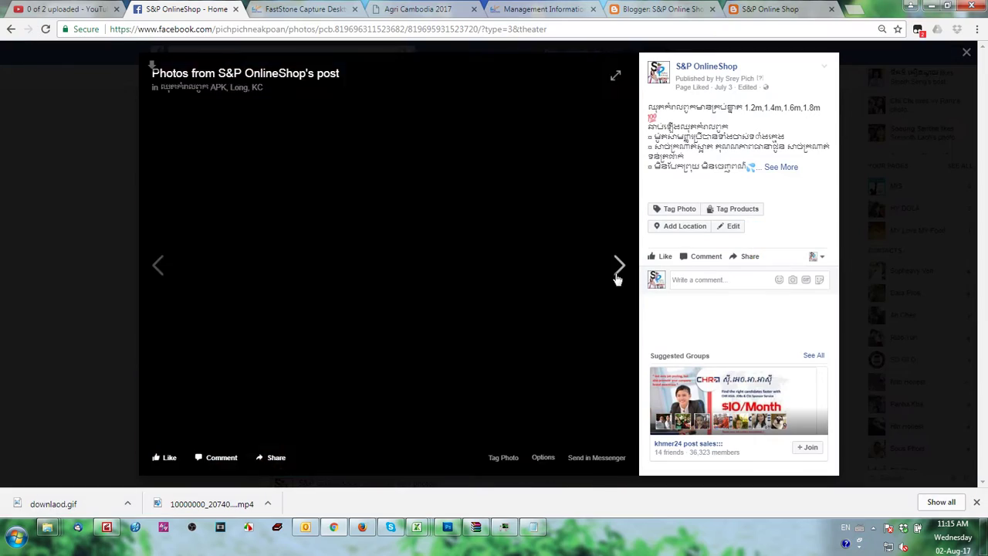
right_click(379, 216)
click(421, 238)
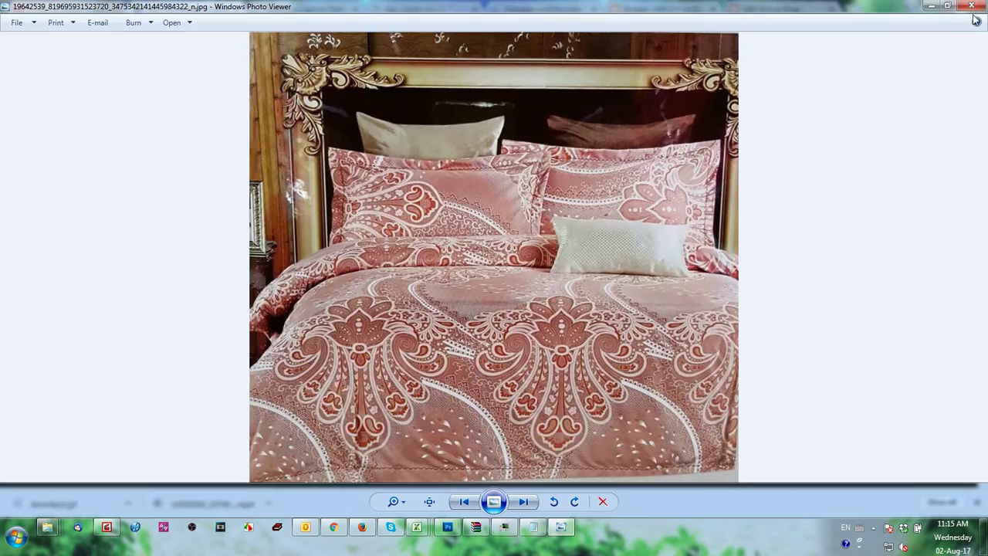
click(972, 10)
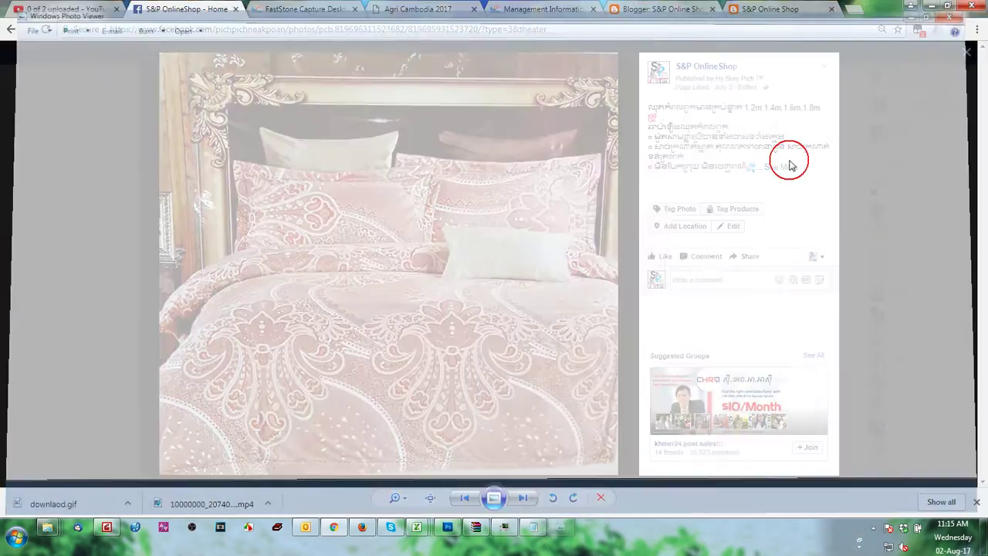
click(618, 268)
right_click(429, 233)
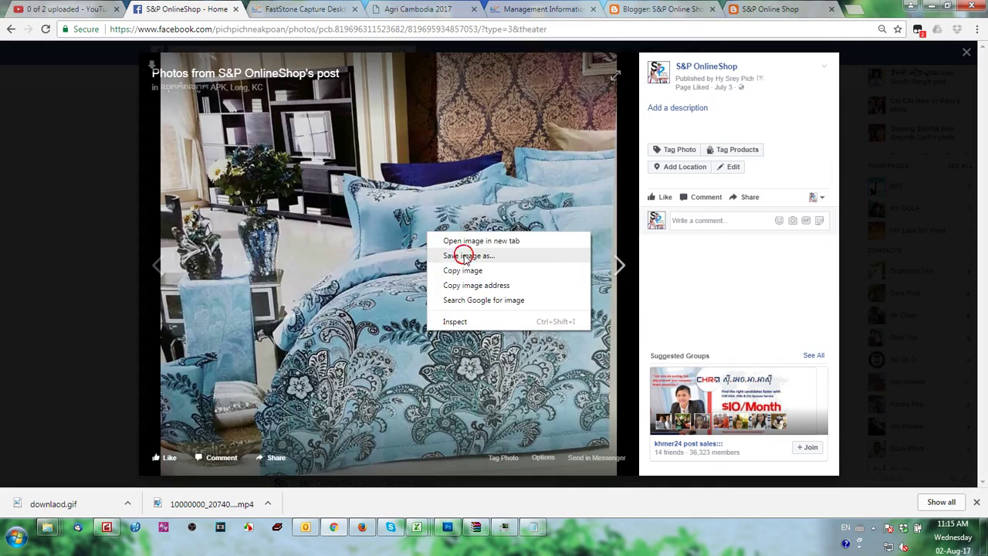
click(458, 256)
click(874, 474)
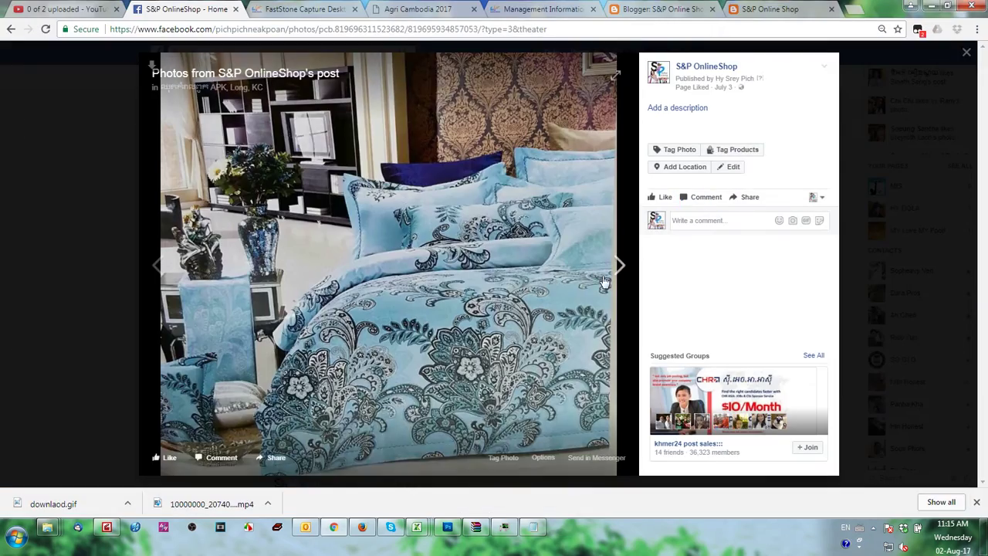
Save the gold bedding photo and the purple-grey bedding photo from the post in the Post 1 folder.
click(618, 266)
right_click(471, 263)
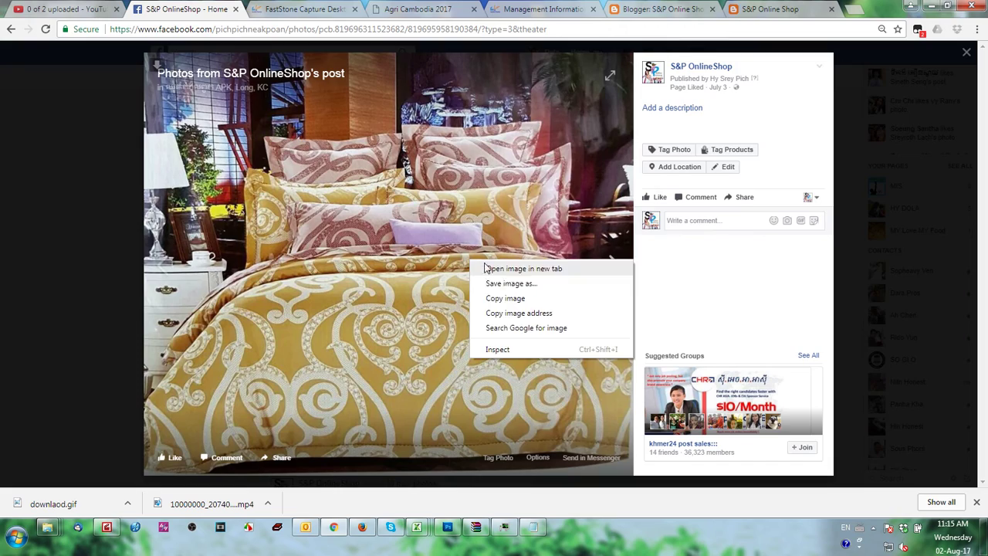
click(508, 285)
key(Return)
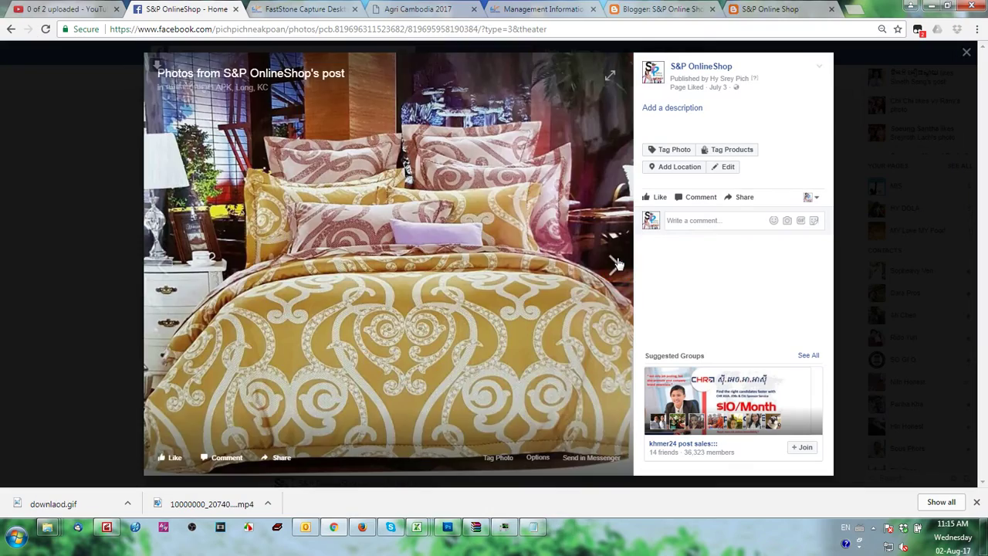
click(618, 264)
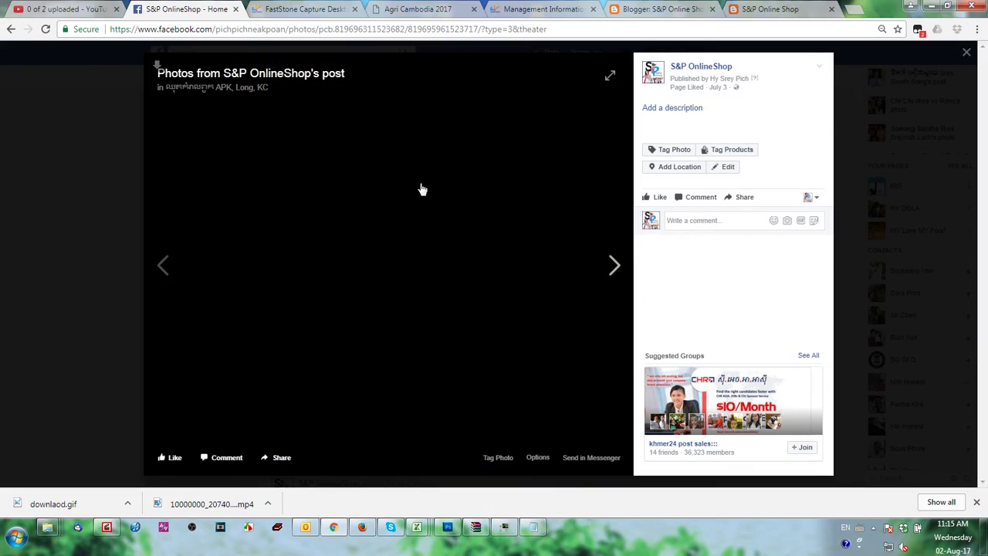
right_click(478, 202)
click(502, 228)
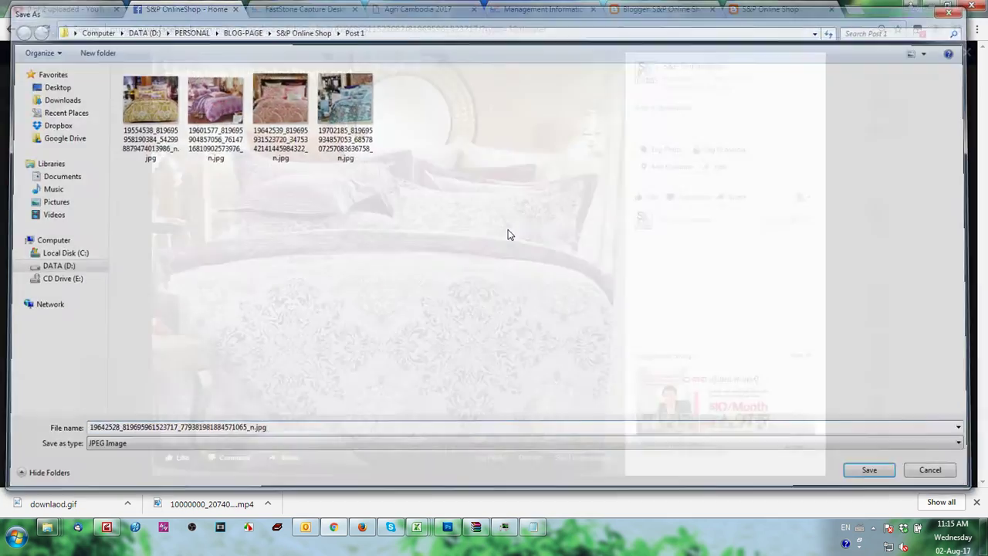
key(Return)
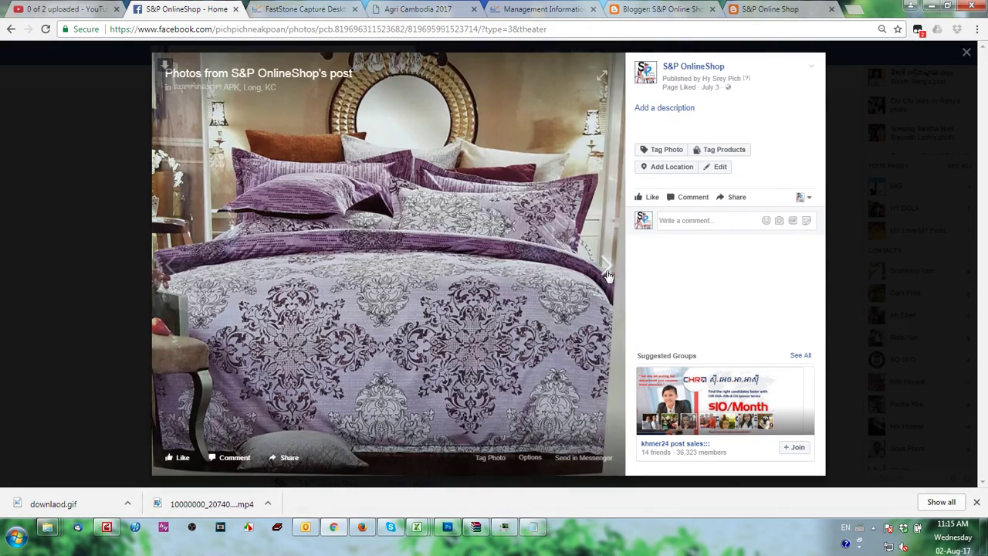
Save the dark red, red paisley and pink floral bedding photos in the Post 1 folder and close the Facebook photo viewer.
click(608, 272)
right_click(466, 262)
click(488, 284)
key(Return)
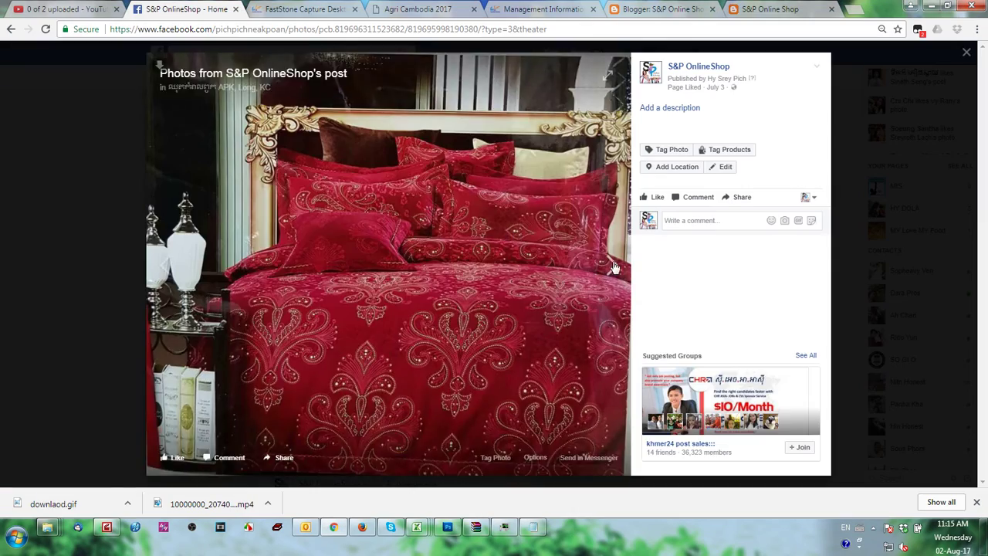
click(612, 267)
right_click(450, 263)
click(487, 285)
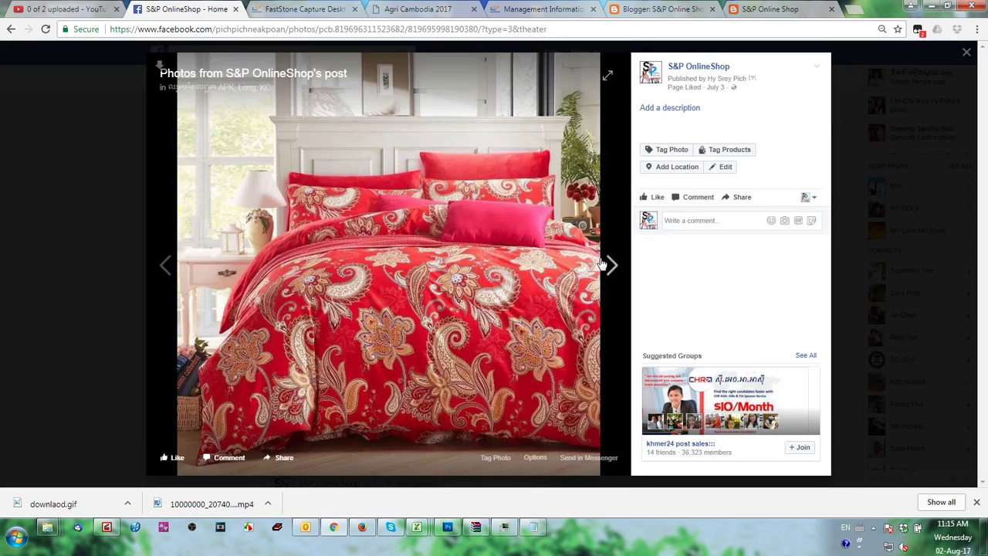
click(612, 267)
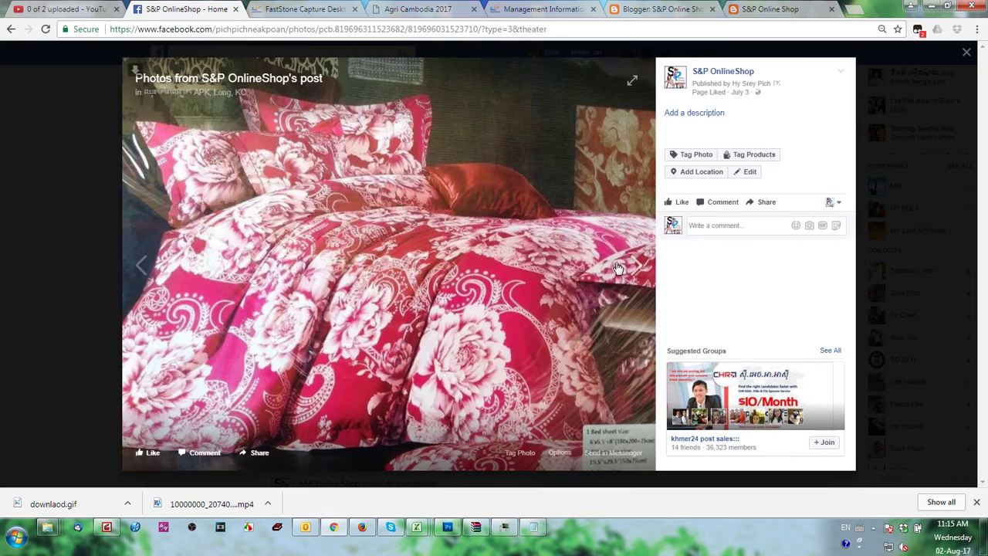
right_click(494, 265)
click(550, 286)
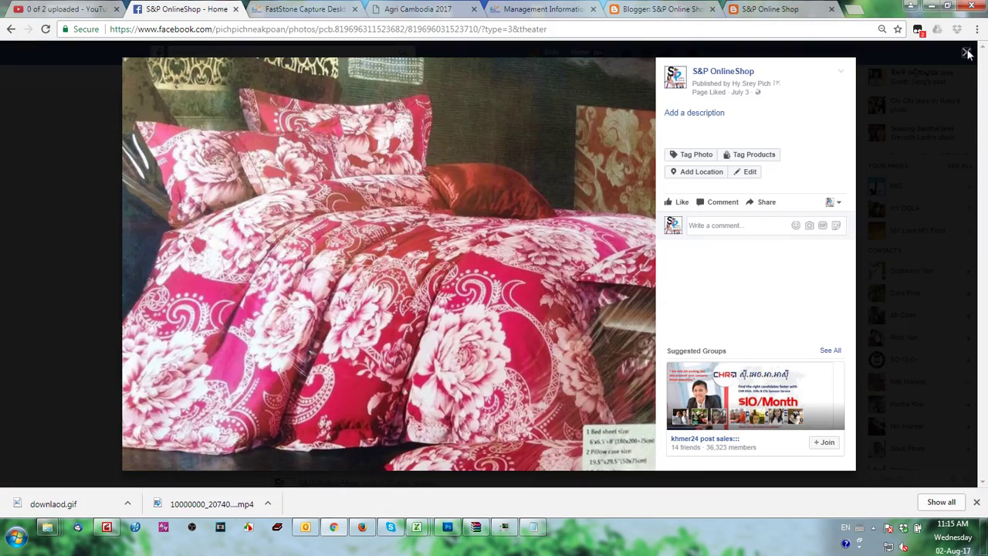
click(967, 53)
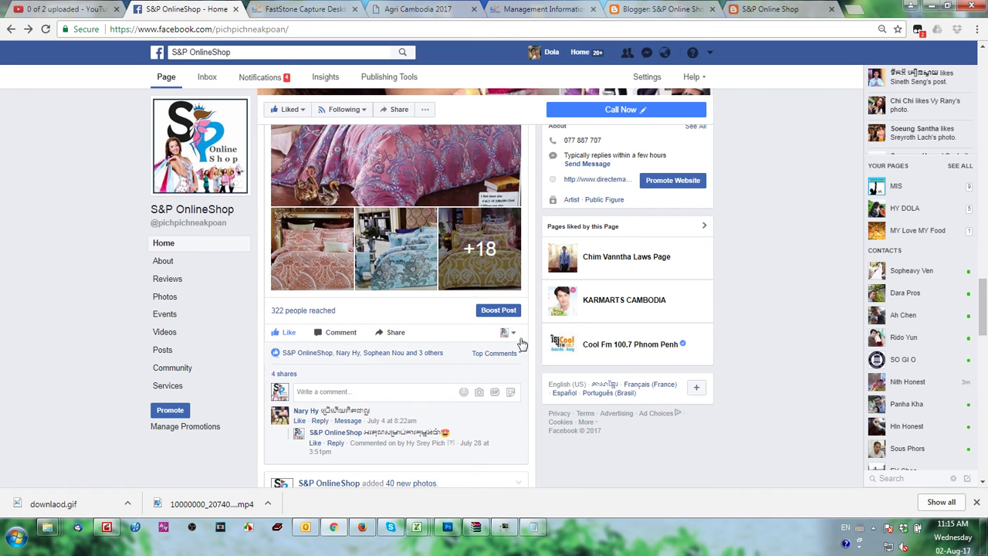
Copy the first line of the pinned bedding post's text, ending in "1.2m,1.4m,1.6m,1.8m", without its emoji.
scroll(457, 426, up, 5)
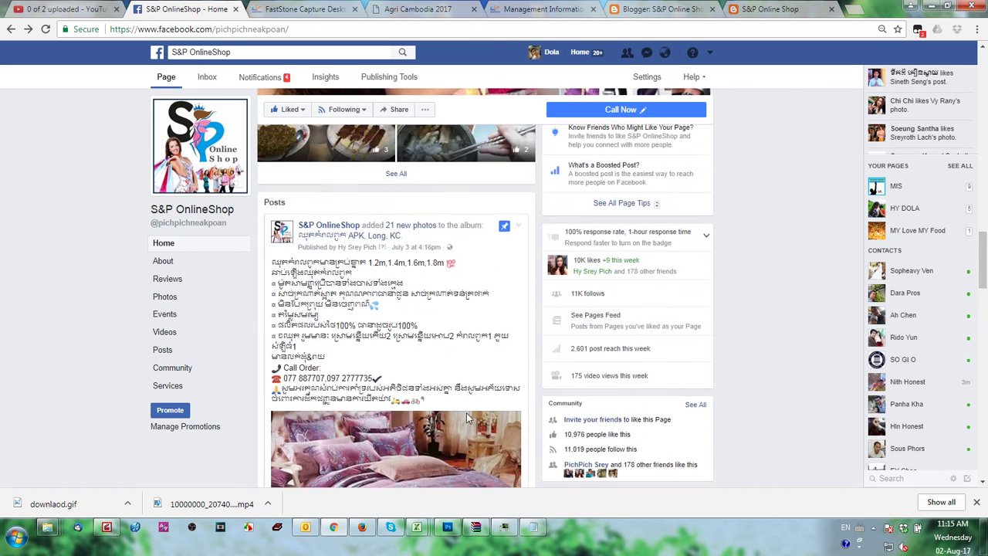
drag(273, 261, 417, 400)
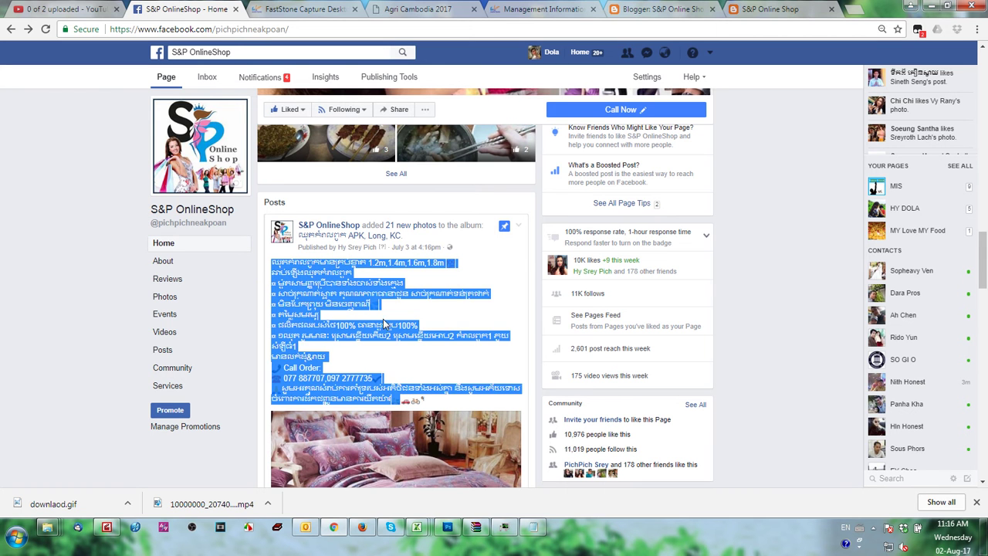
click(386, 266)
drag(435, 262, 277, 260)
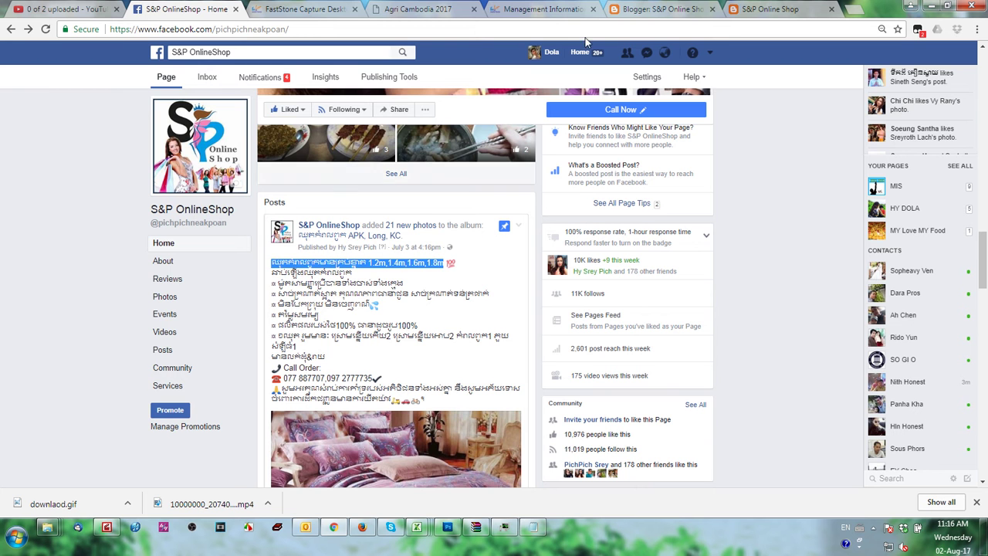
Switch to Blogger, create a new post for S&P Online Shop, and paste the copied bedding line as its title.
click(774, 9)
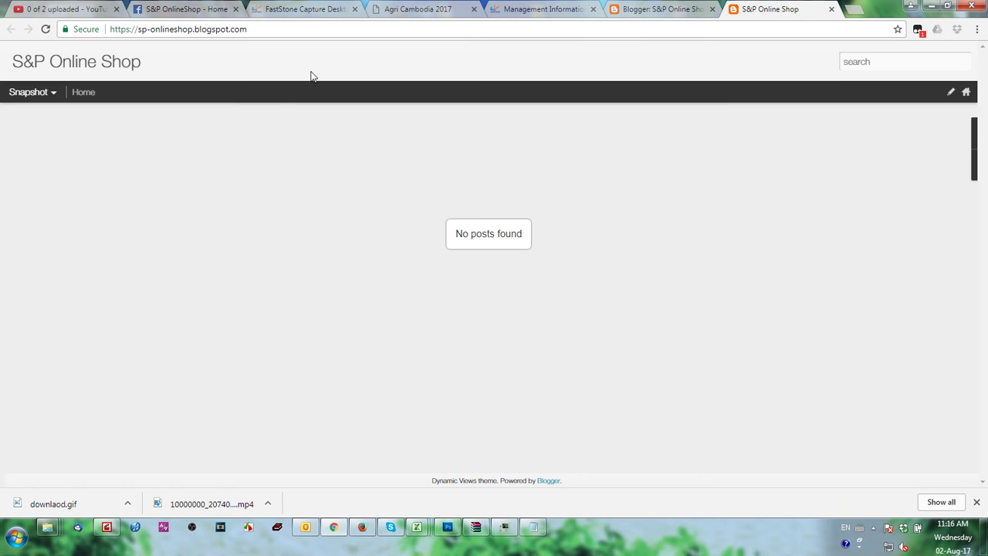
click(662, 8)
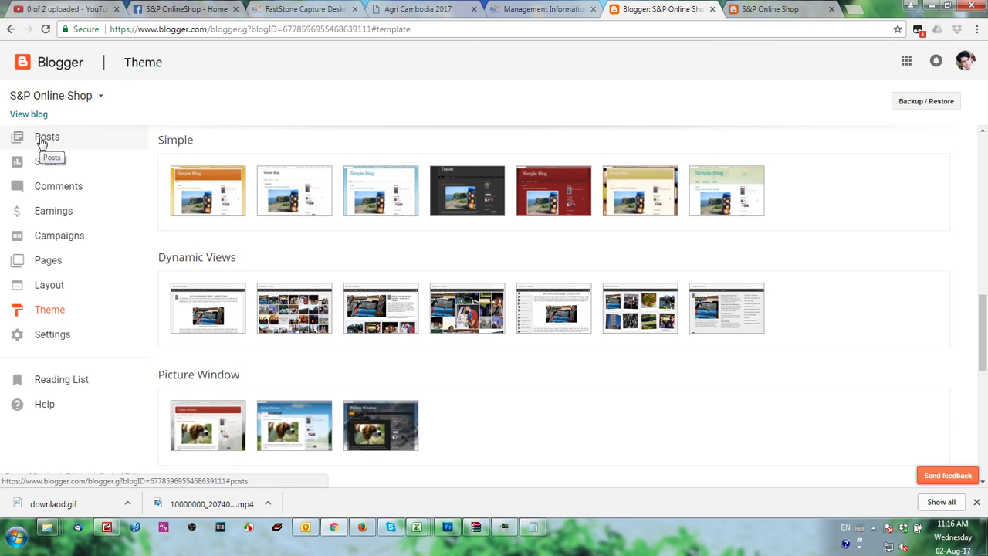
click(43, 139)
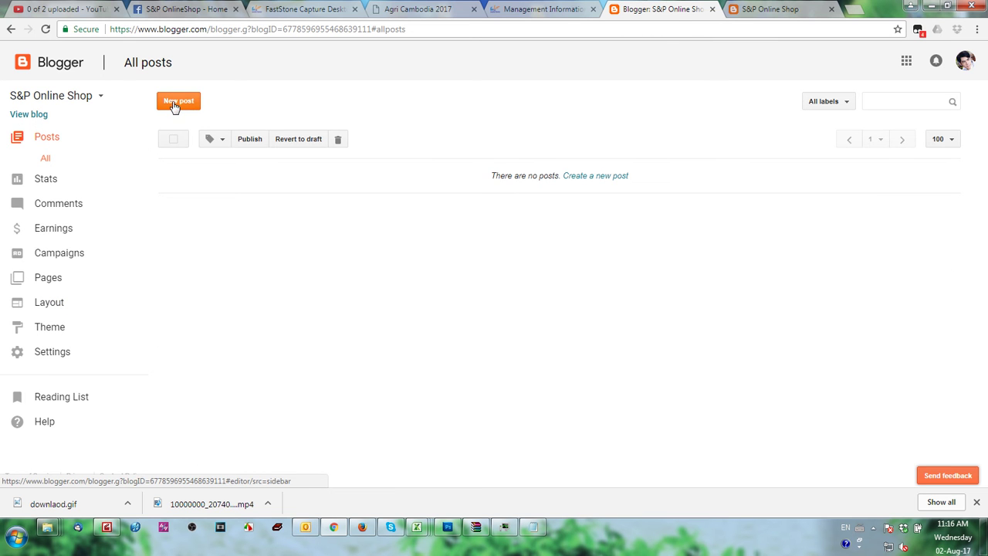
click(173, 103)
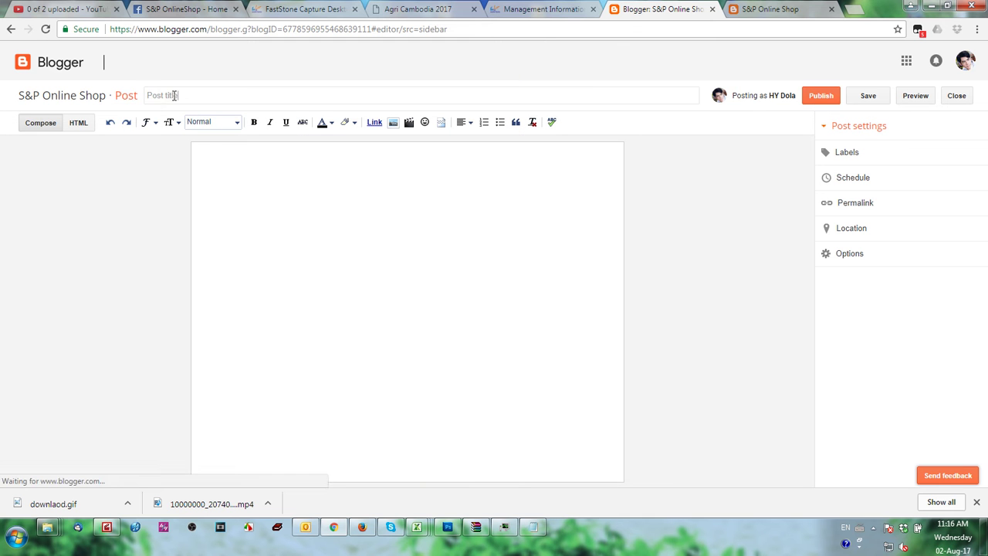
click(179, 98)
key(ctrl+v)
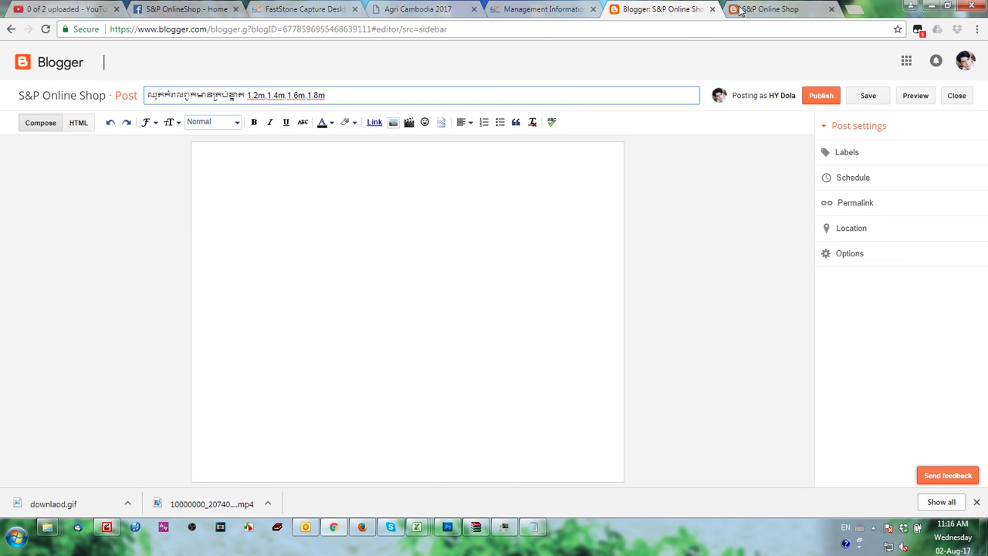
Return to the S&P OnlineShop Facebook page and copy the full text of the pinned bedding post.
click(764, 9)
click(533, 9)
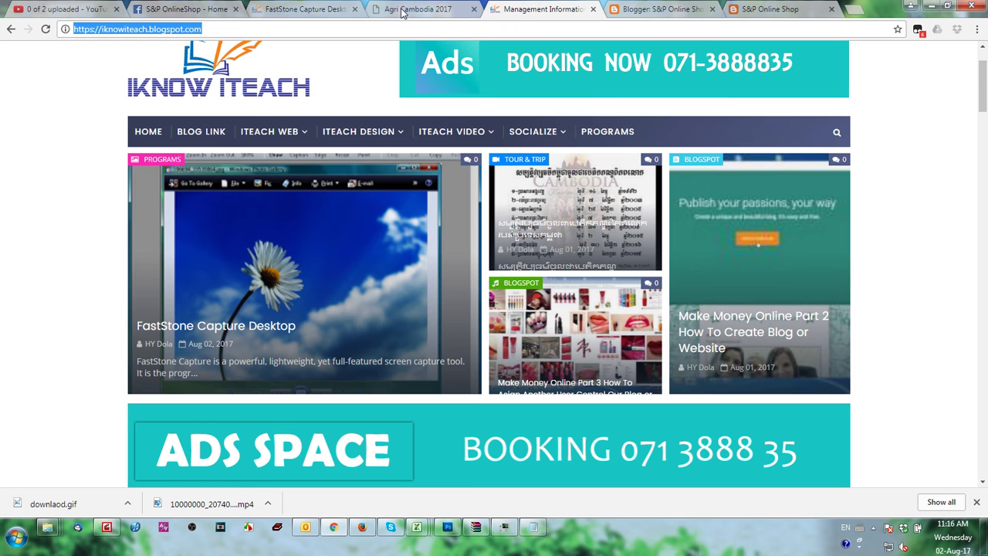
click(185, 8)
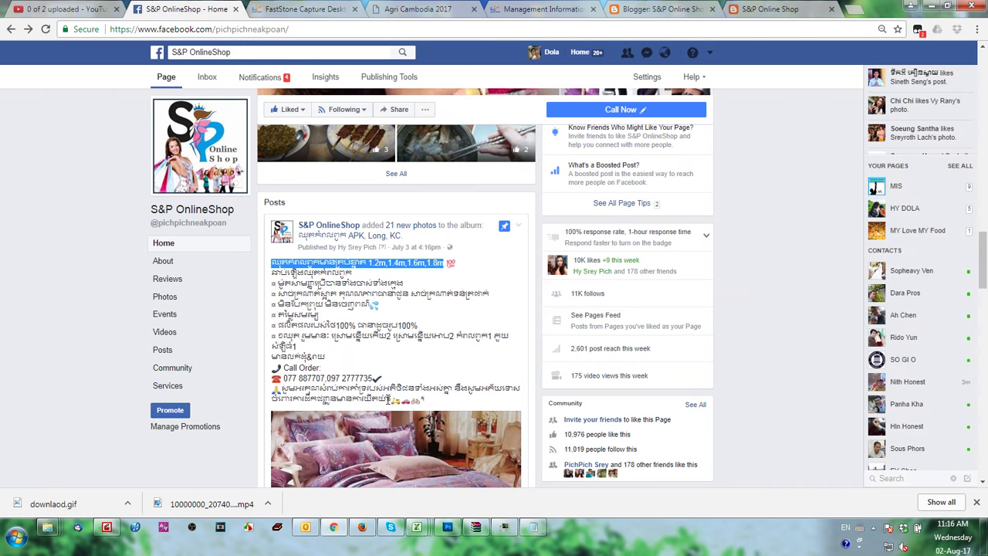
drag(436, 408, 265, 263)
right_click(307, 282)
click(325, 291)
Paste the copied Facebook description into the body of the new Blogger post.
click(660, 9)
click(219, 166)
right_click(220, 165)
click(254, 243)
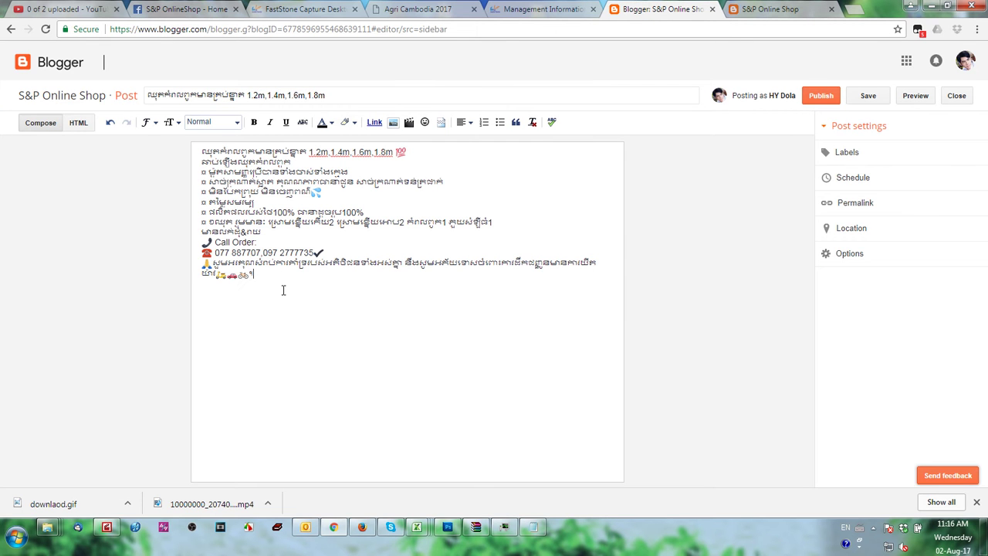
Examine the HTML source of the pasted description and return the post editor to the Compose view.
click(78, 123)
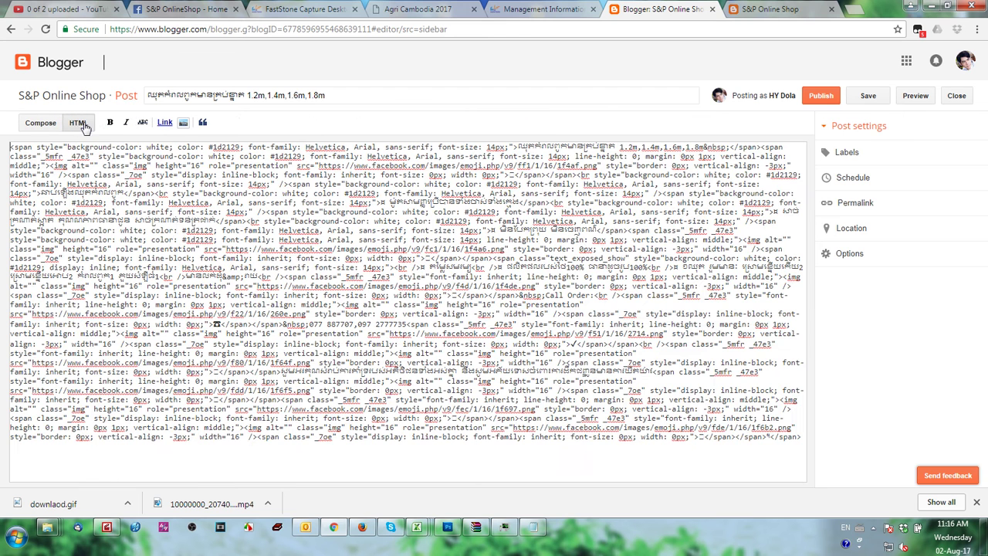
click(41, 124)
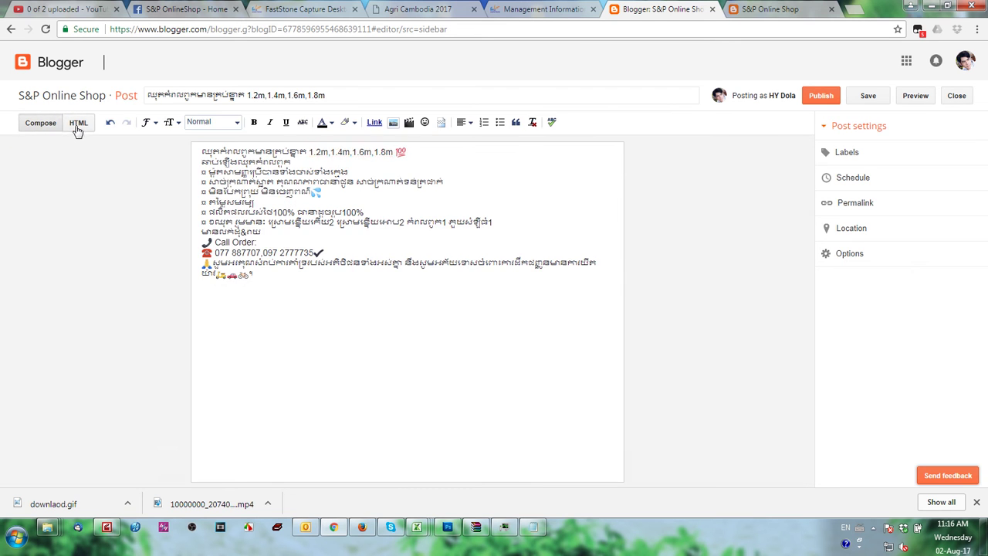
click(78, 124)
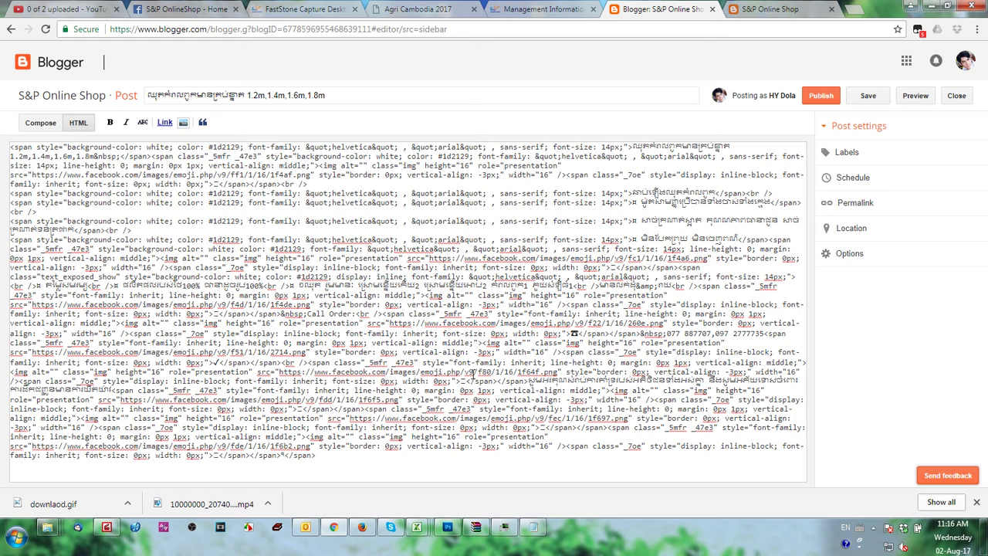
click(41, 123)
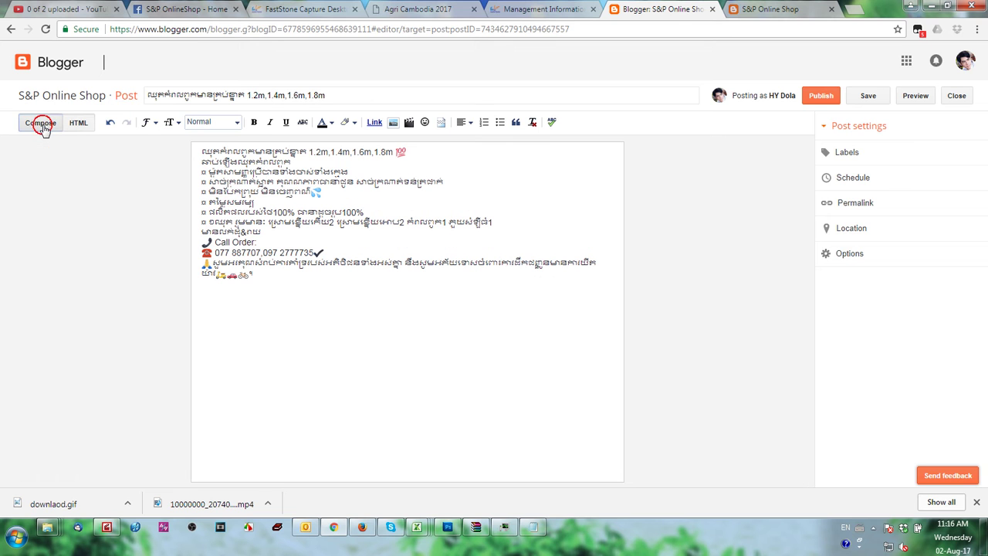
Start an image upload below the post's description and batch-rename all bedding photos in the Post 1 folder as matress.
click(334, 302)
click(393, 124)
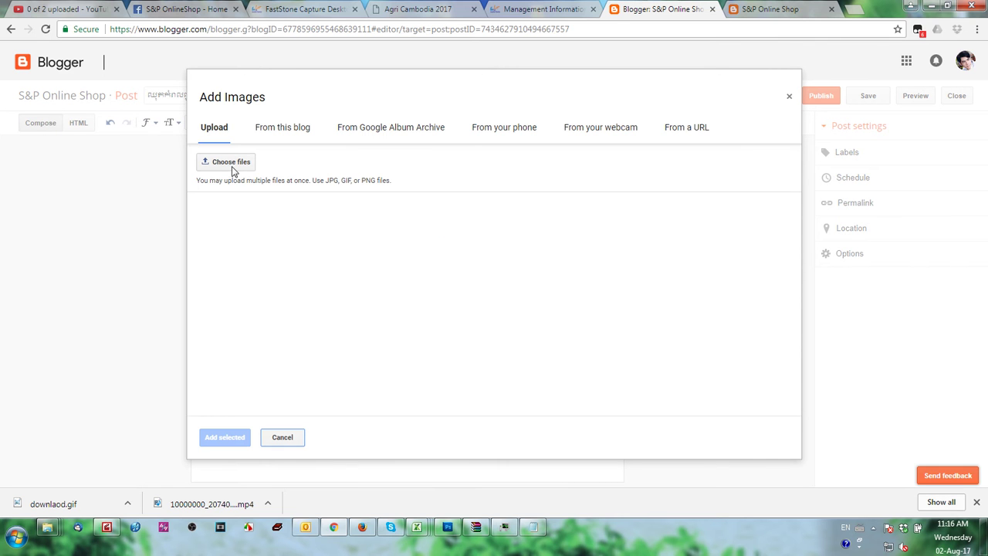
click(233, 163)
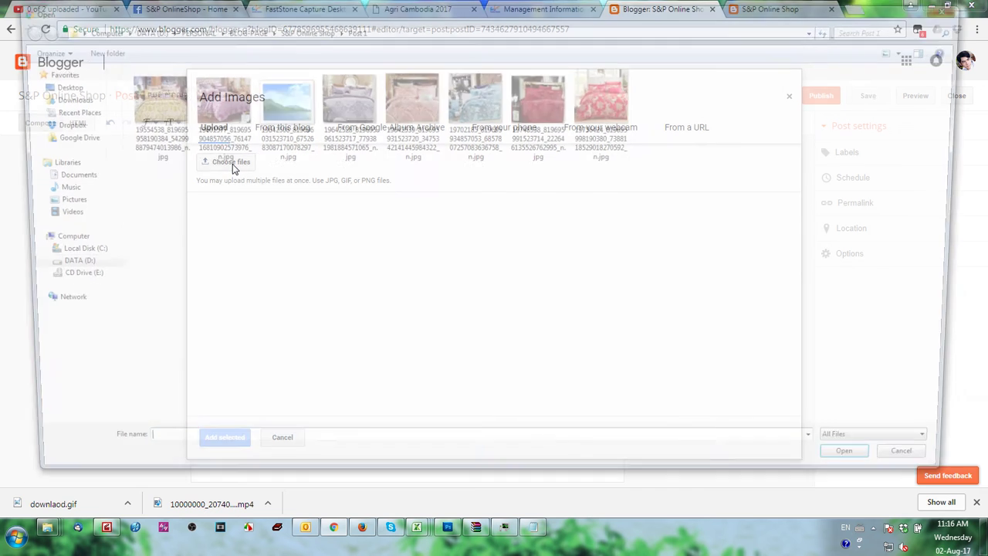
click(169, 116)
shift+click(622, 149)
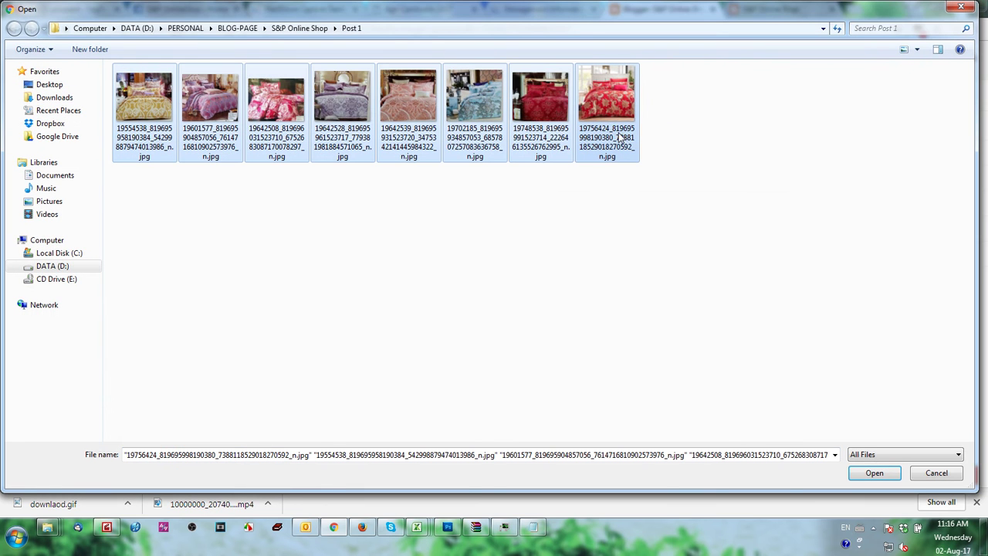
right_click(619, 133)
click(654, 387)
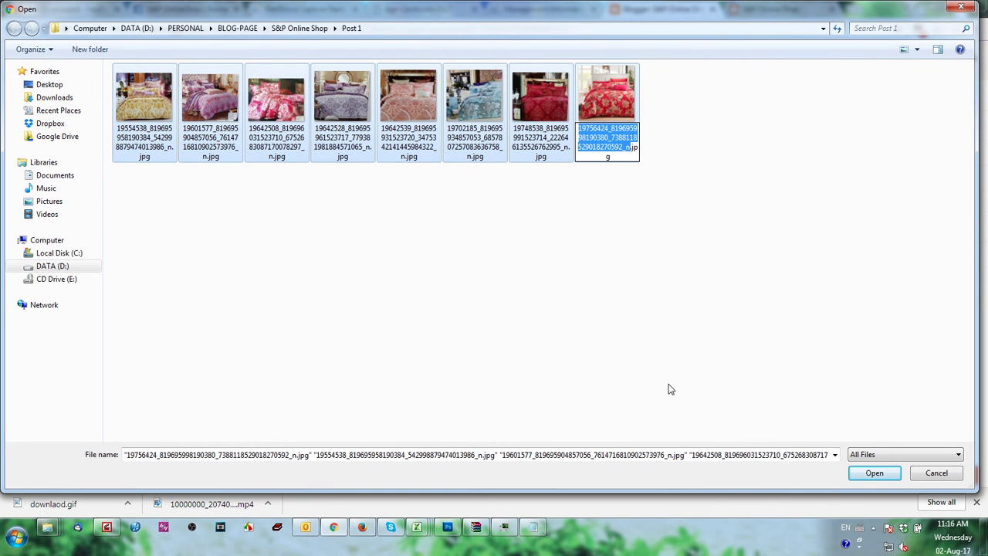
text(B)
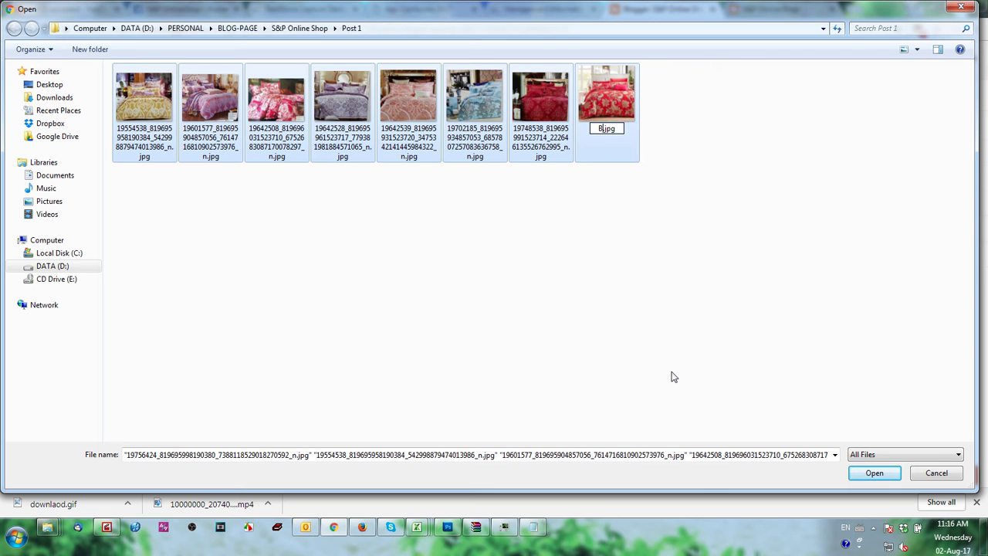
key(BackSpace)
text(1)
text(matress)
key(Return)
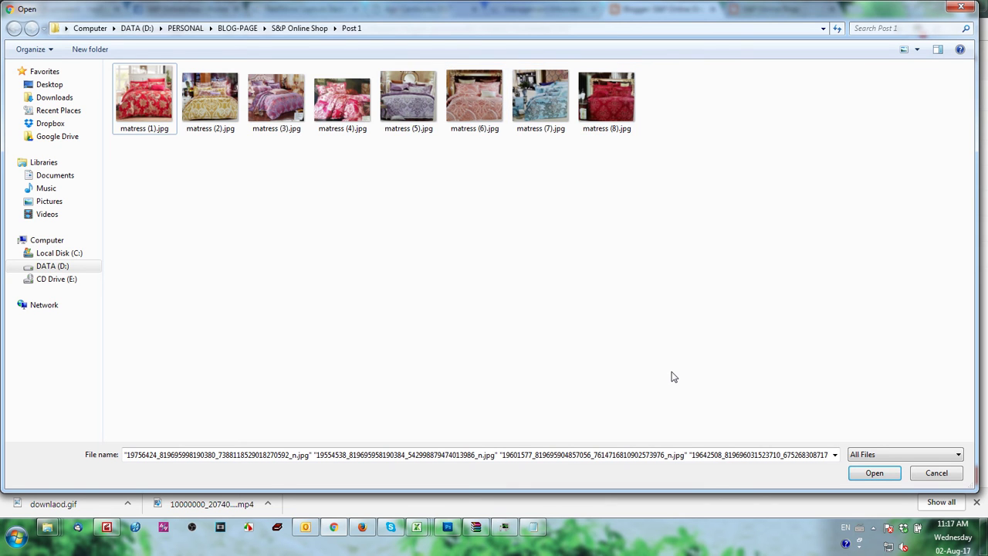
Upload the eight matress photos and insert all of them into the post body.
click(881, 472)
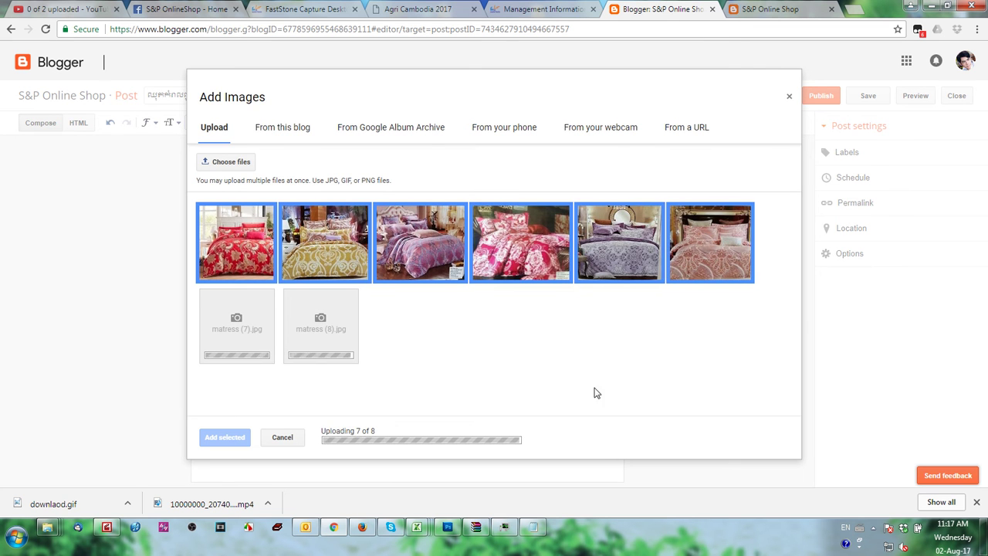
click(252, 267)
click(233, 264)
click(324, 315)
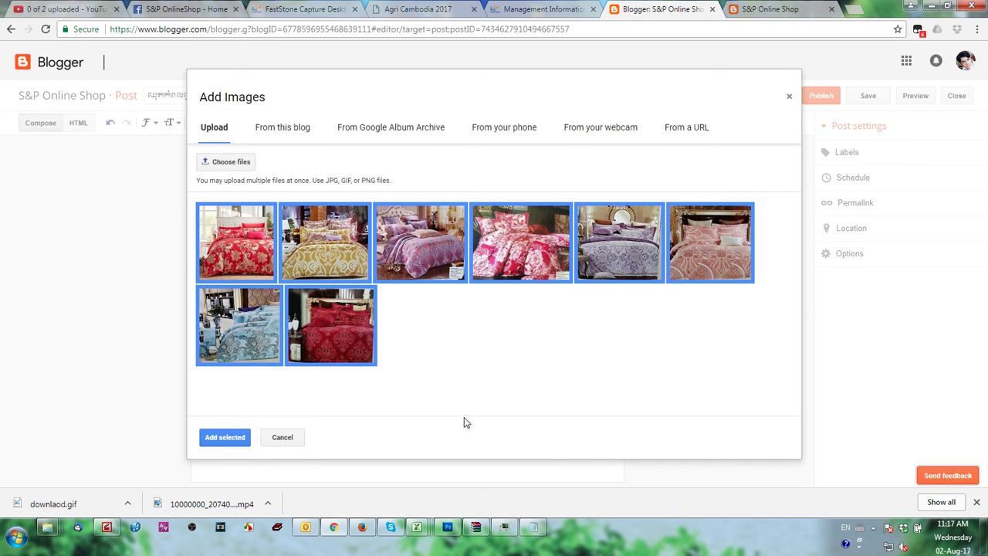
click(225, 437)
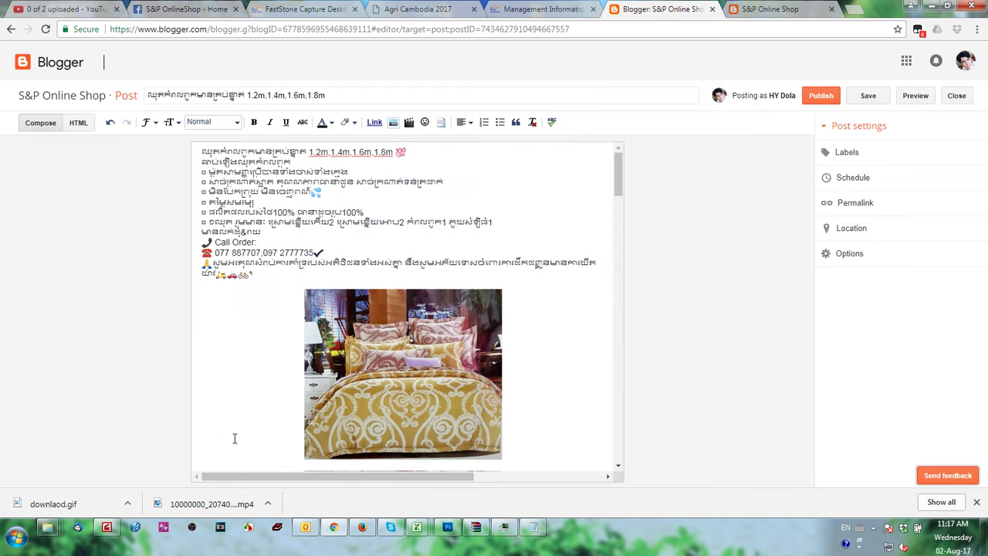
Set the yellow bedding photo and the purple one below it to Large size.
scroll(369, 391, down, 10)
scroll(422, 437, up, 10)
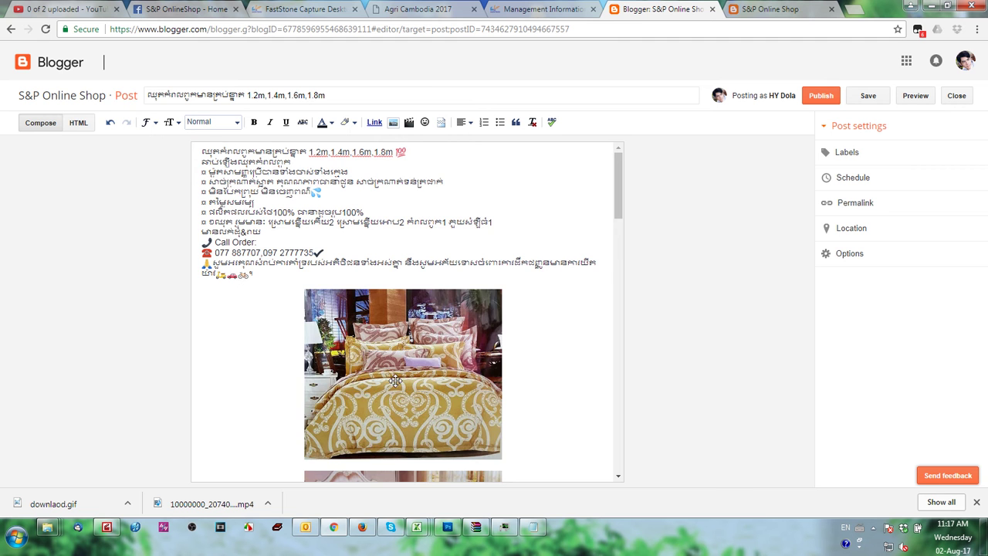
click(424, 397)
click(369, 468)
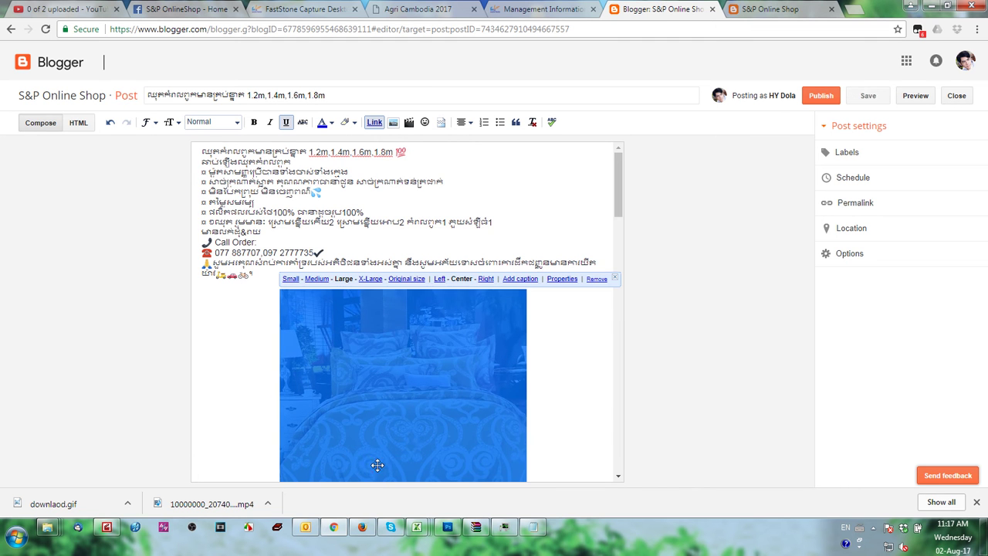
scroll(415, 446, down, 2)
click(415, 447)
click(369, 421)
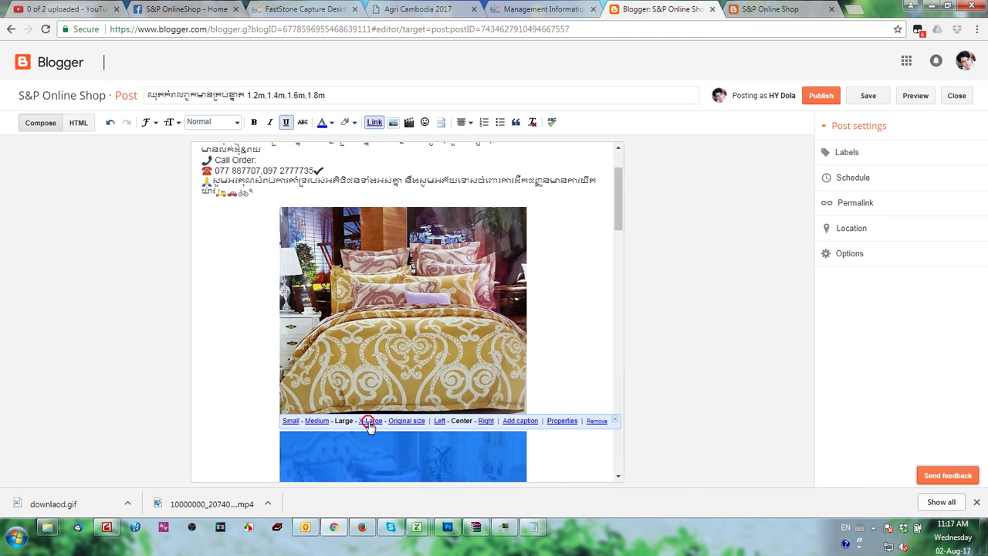
Set the pink floral bedding photo to X-Large and the lavender one below it to Large.
scroll(421, 436, down, 3)
scroll(407, 419, down, 3)
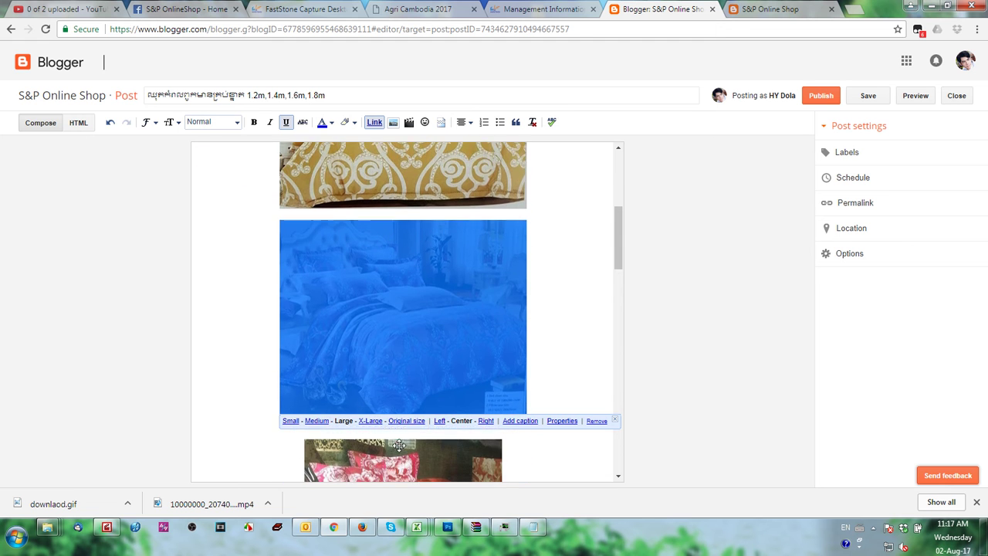
click(400, 405)
scroll(392, 433, down, 2)
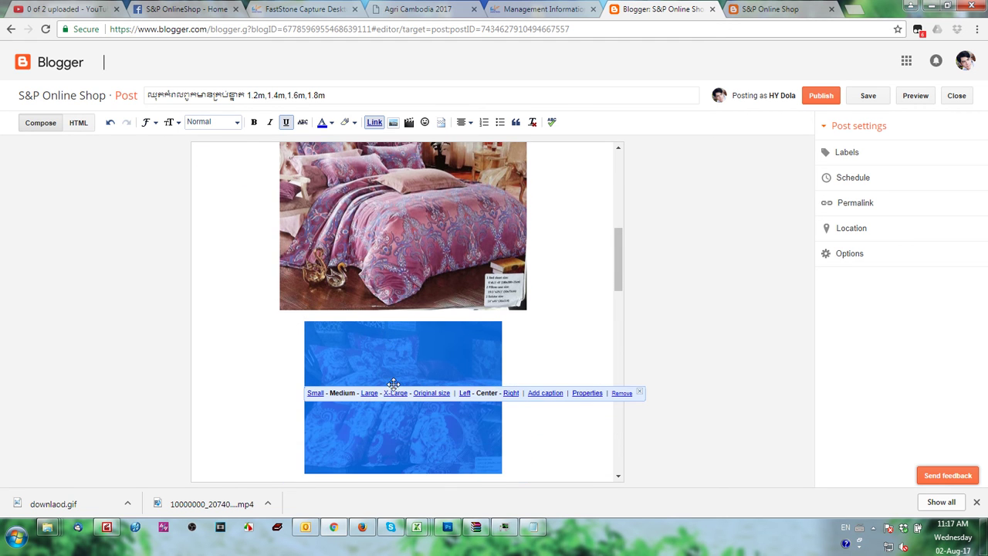
click(393, 329)
scroll(464, 417, down, 6)
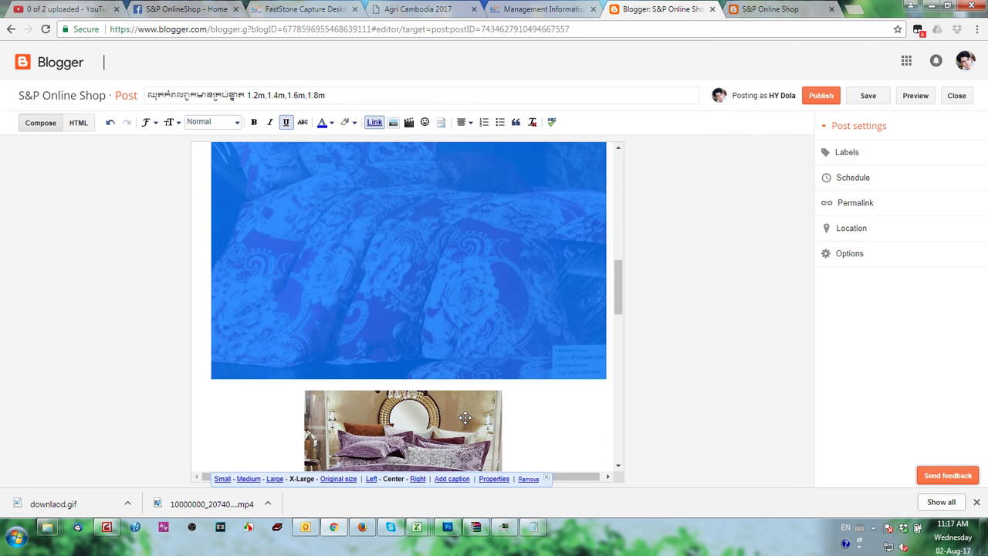
click(418, 418)
click(369, 479)
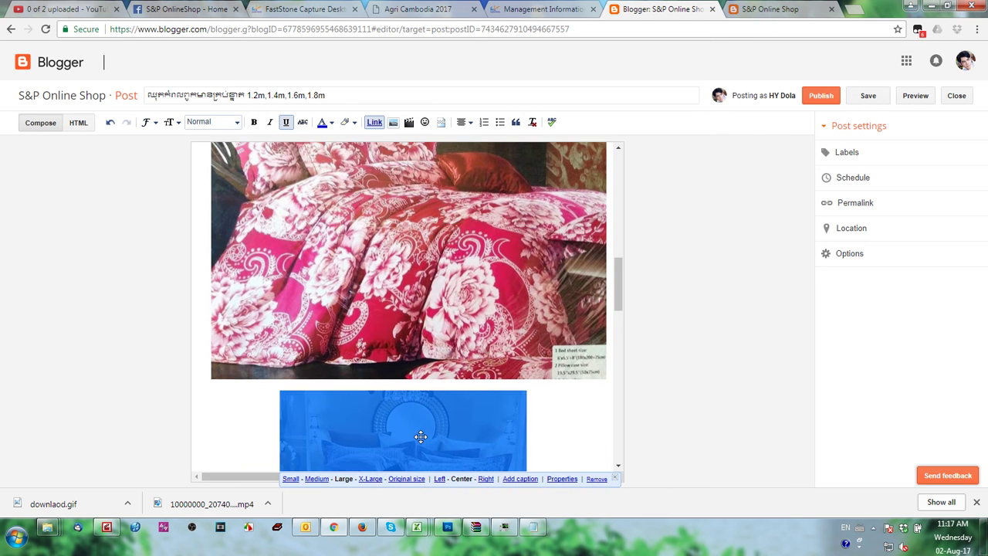
Set the peach bedding photo below the lavender one to Original size.
scroll(416, 440, down, 3)
scroll(420, 421, down, 2)
click(404, 441)
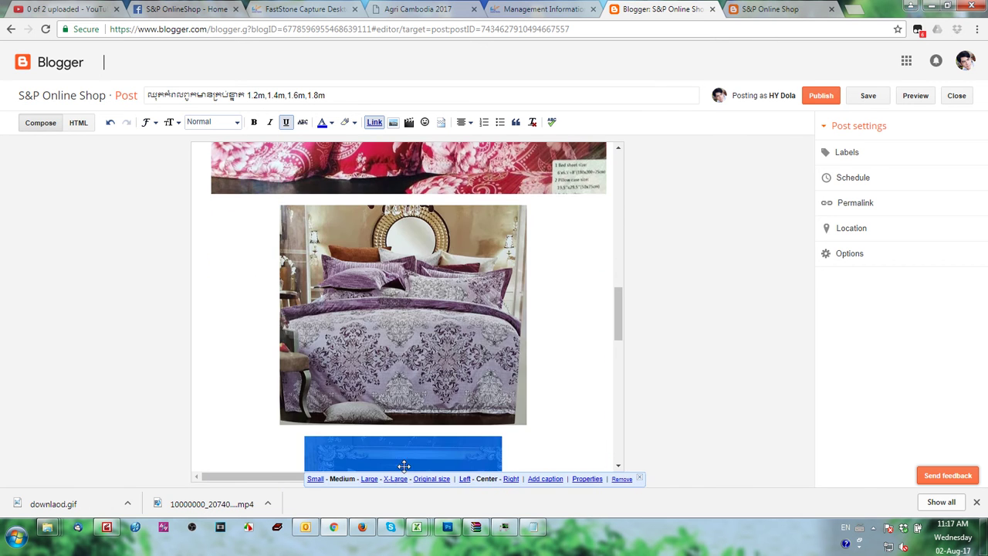
click(430, 480)
scroll(473, 433, down, 2)
scroll(473, 433, down, 12)
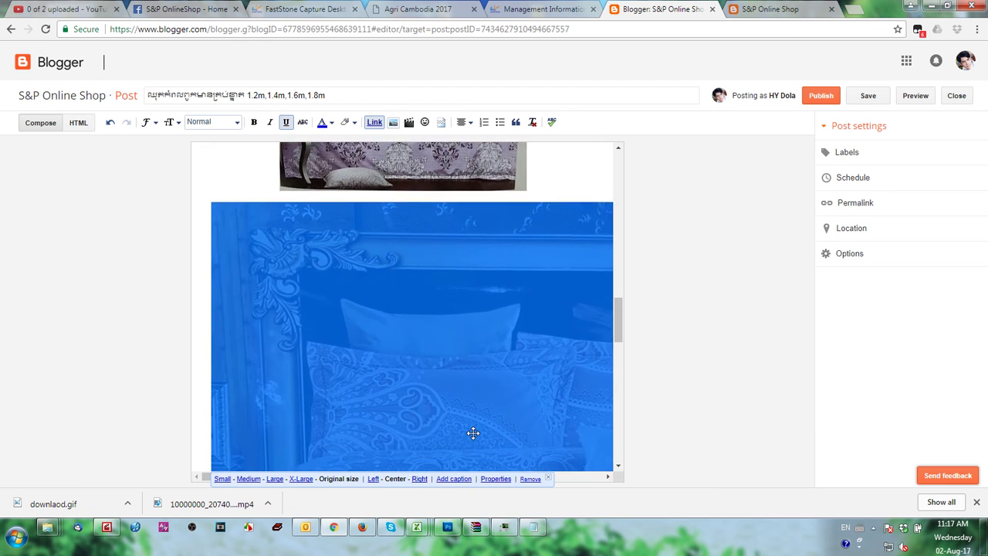
drag(472, 433, 422, 376)
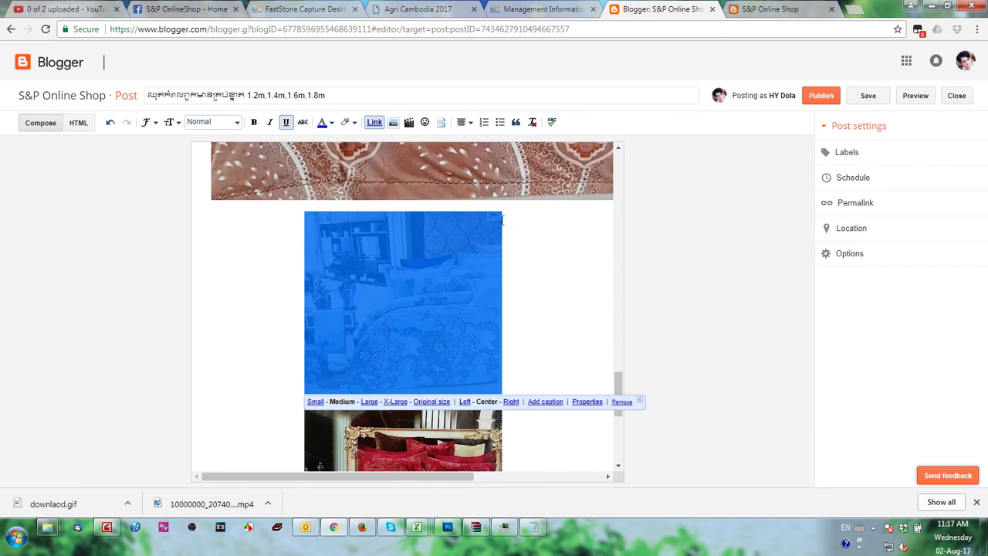
Add the Khmer label កំរាលពូក to the post.
click(897, 160)
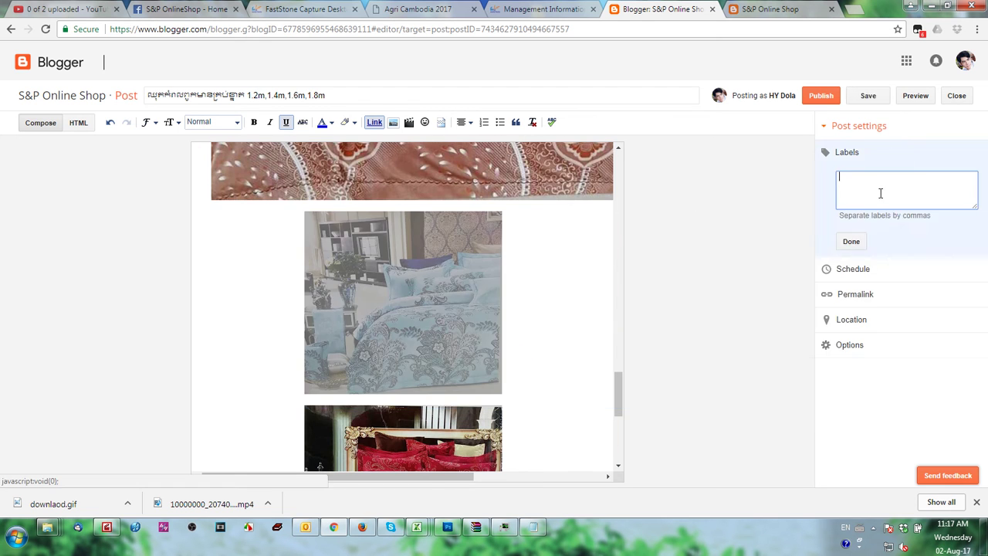
key(alt+shift)
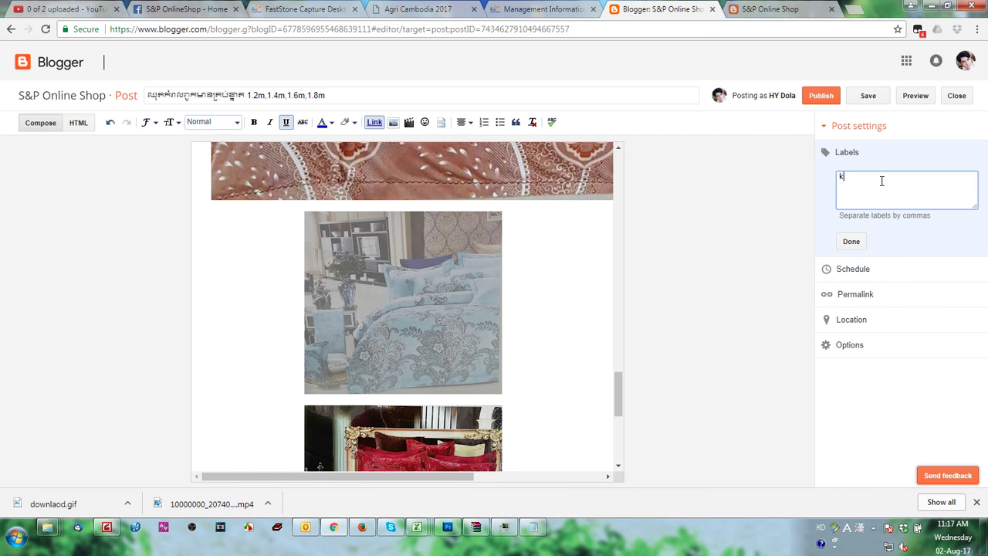
key(alt+shift)
text(កំរាលពូ)
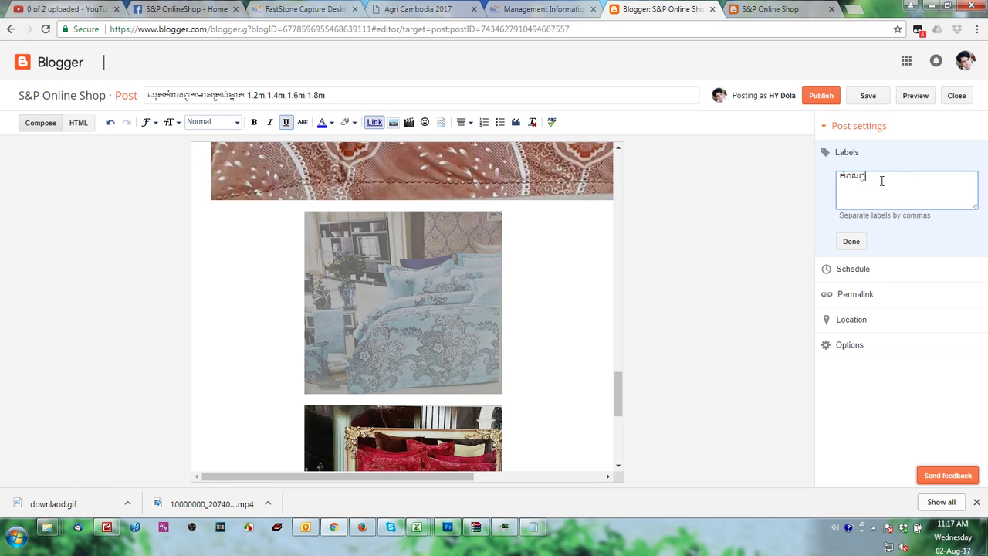
text(ក)
click(853, 244)
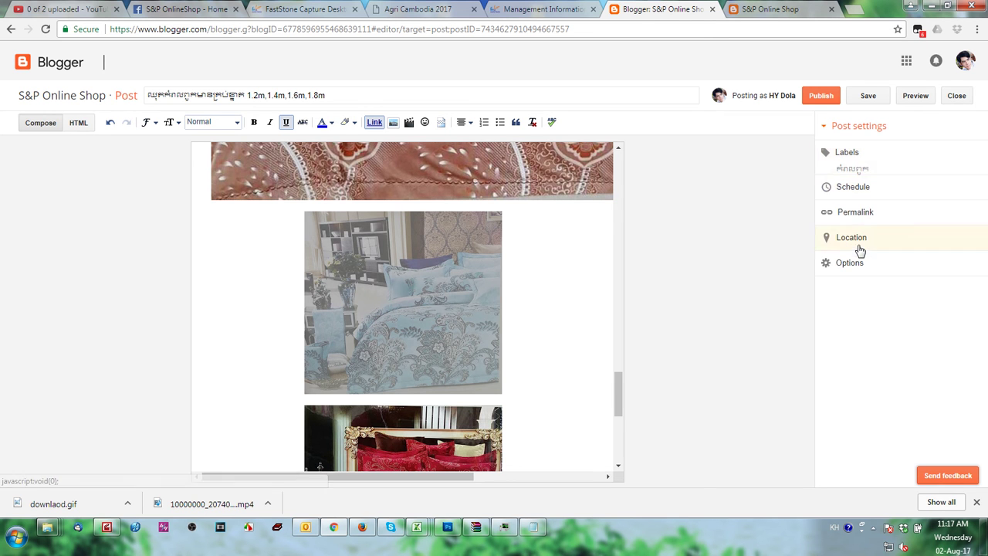
Publish the post and dismiss the offer to share it on Google+.
click(821, 97)
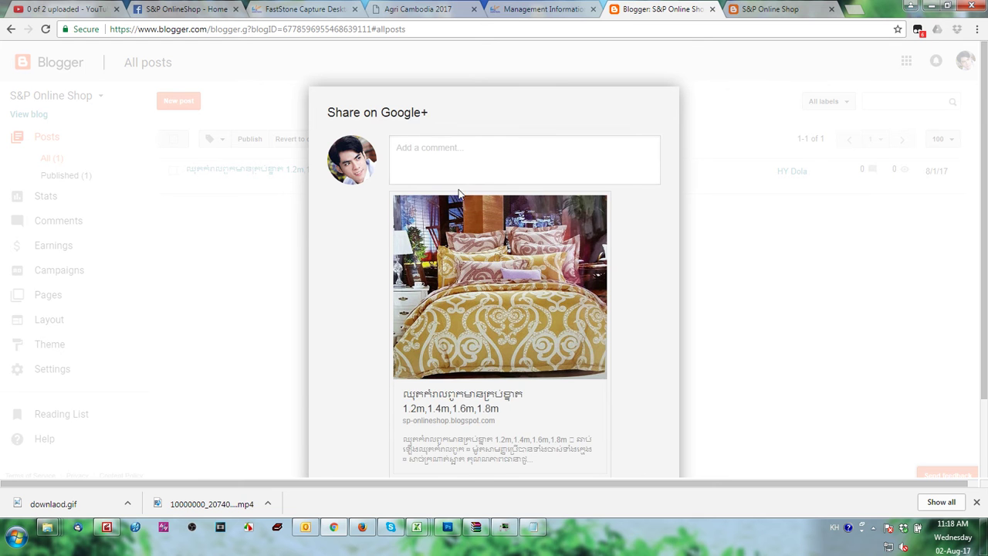
scroll(446, 153, down, 2)
click(401, 466)
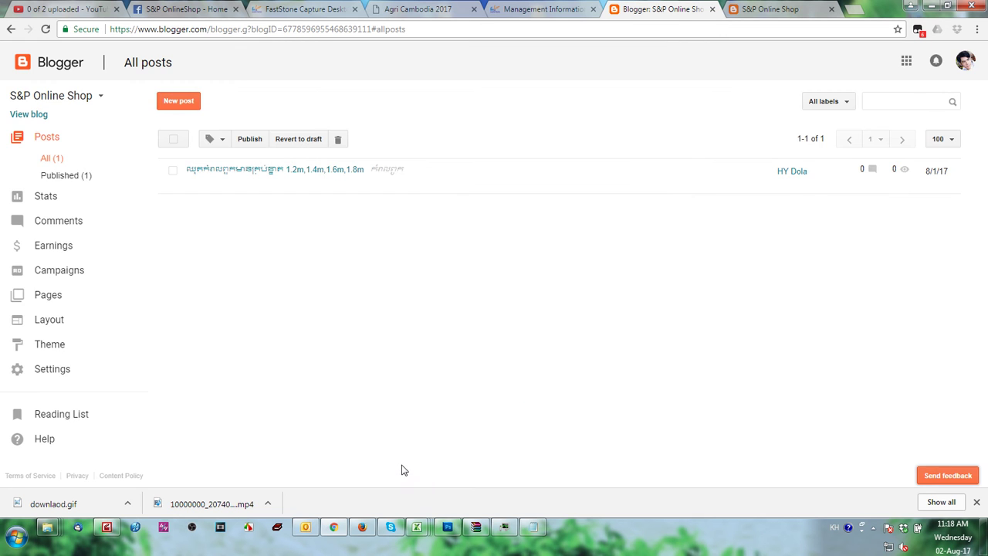
View the published post in its own tab and reload the S&P Online Shop blog home page to check it.
click(219, 186)
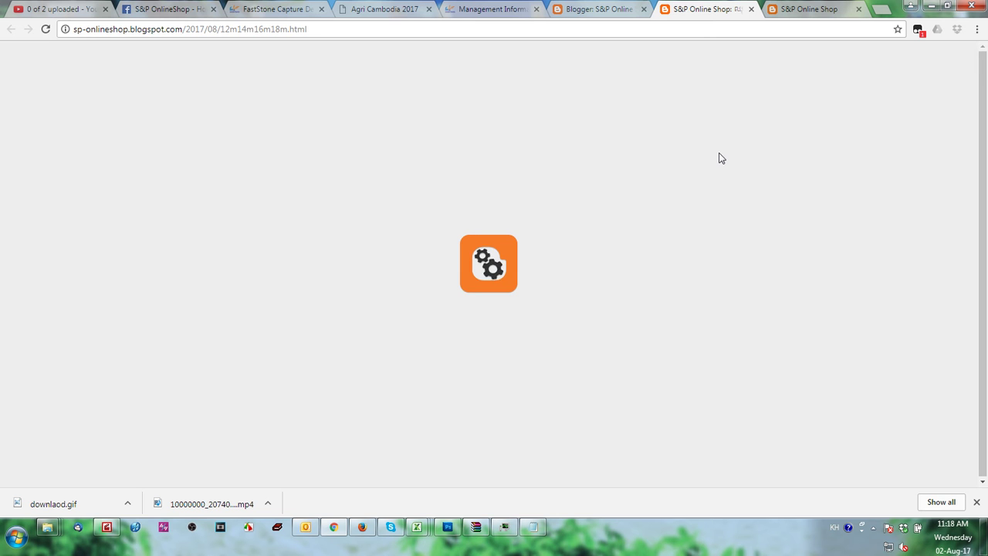
click(488, 30)
key(Return)
click(793, 7)
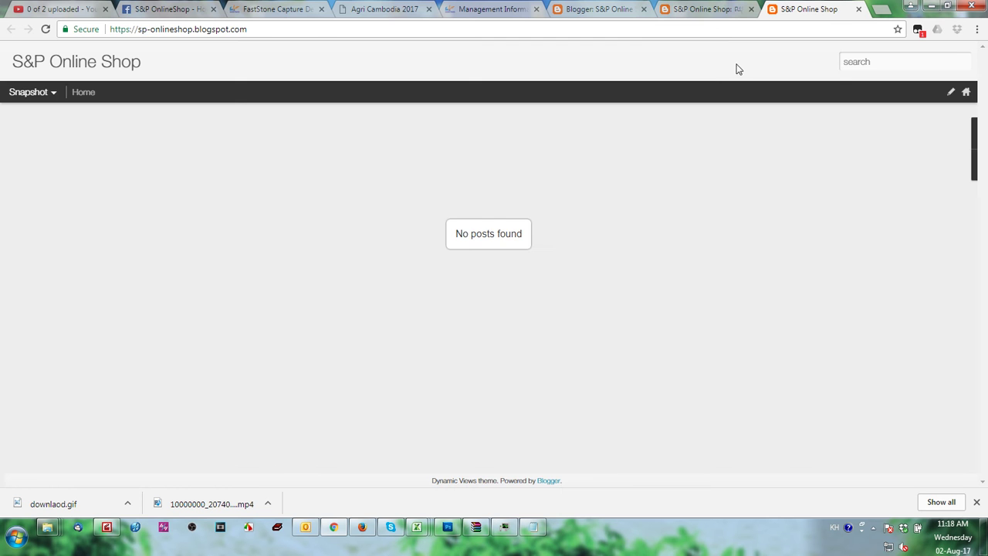
click(716, 9)
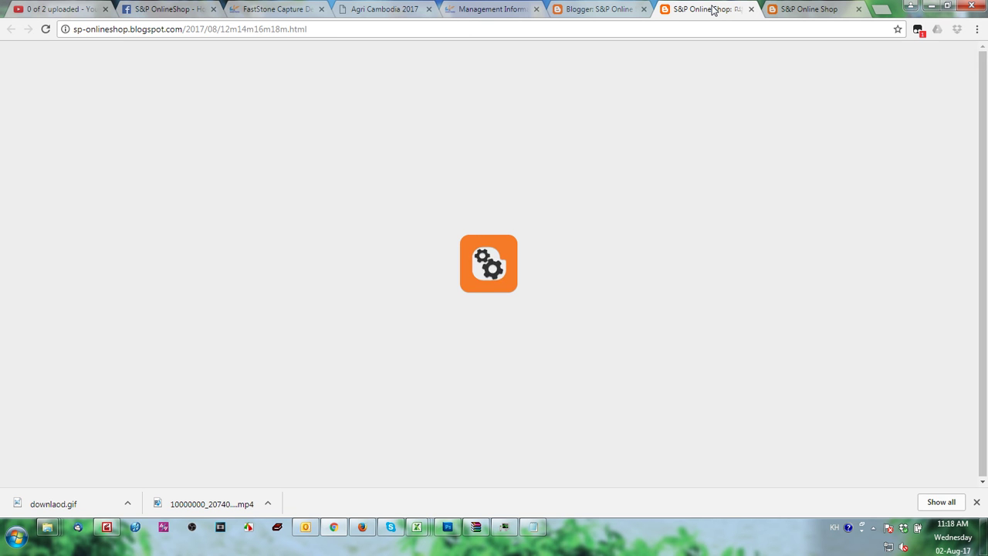
click(803, 8)
click(75, 69)
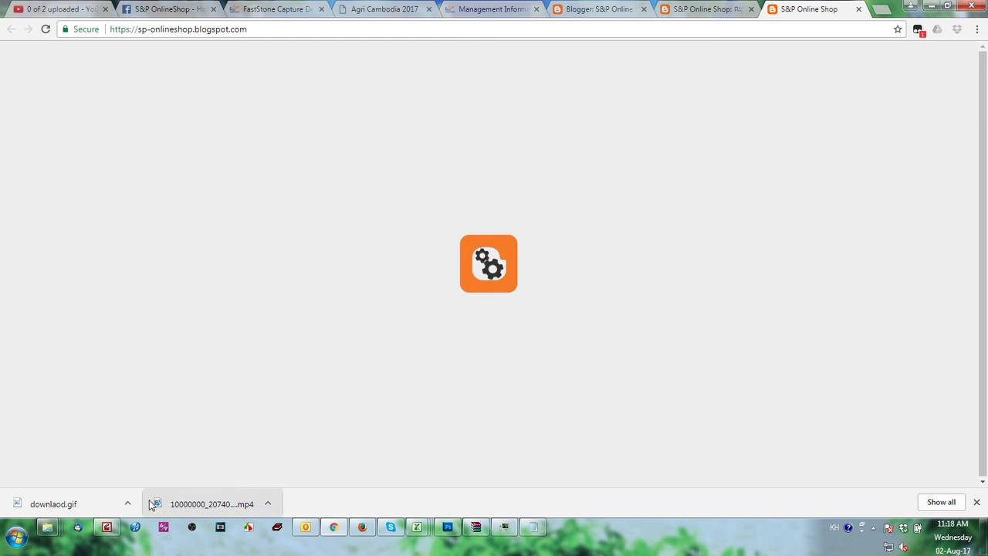
click(107, 528)
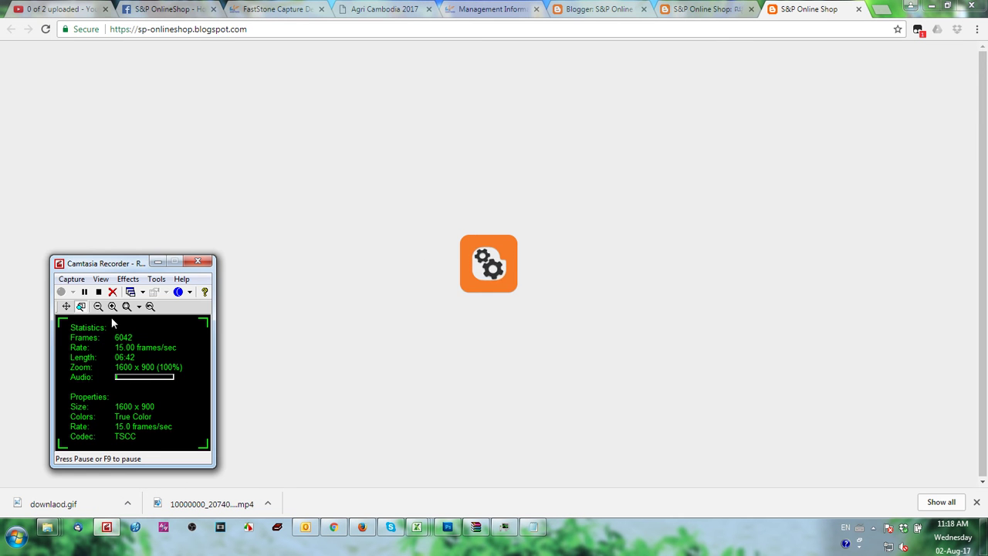
click(84, 292)
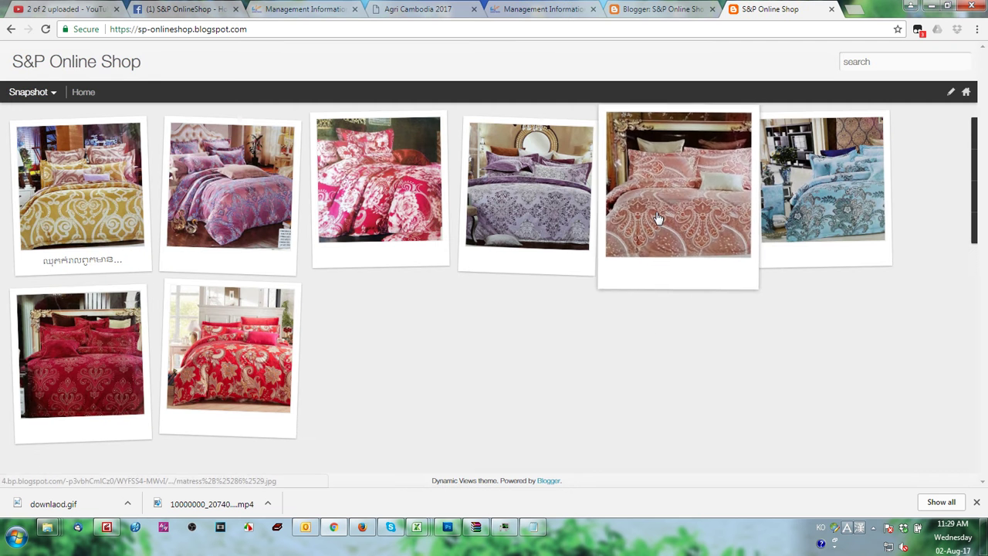
Open the bedding post from its photos on the live blog, look through its text and images, and close it.
click(177, 337)
scroll(307, 301, down, 10)
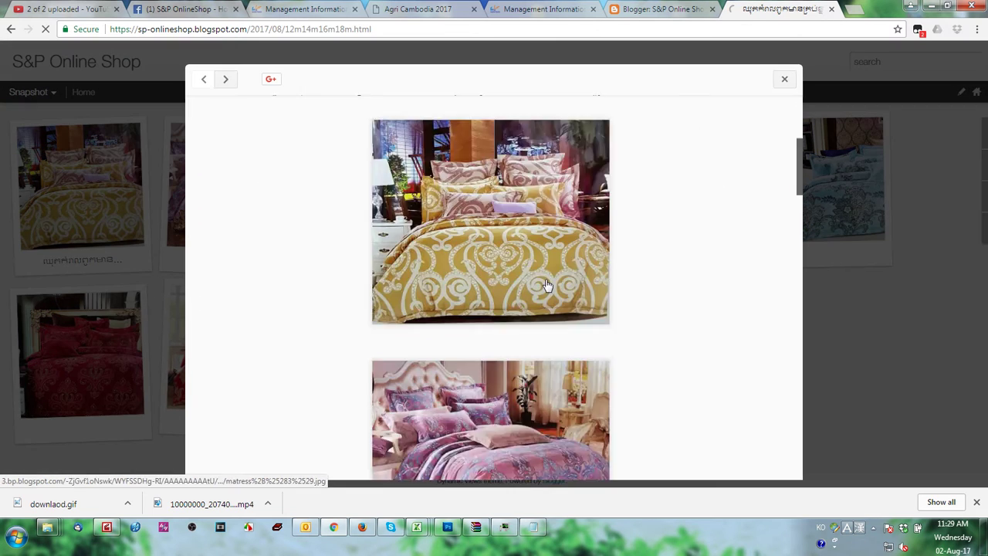
click(786, 81)
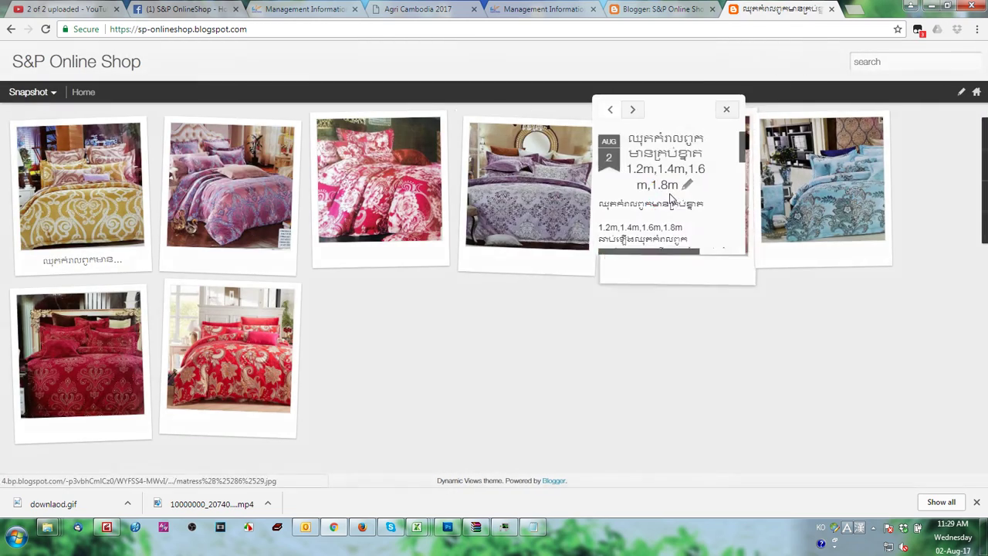
click(683, 157)
drag(796, 118, 819, 355)
Browse the blog's themes in Blogger, preview the beige Emporio theme with the blog content, and close the preview.
click(660, 9)
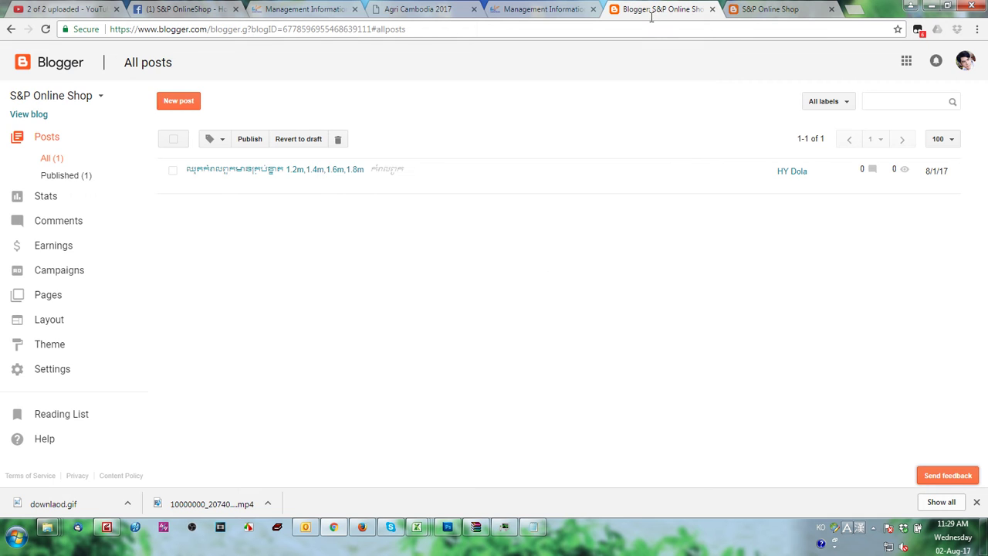
click(68, 347)
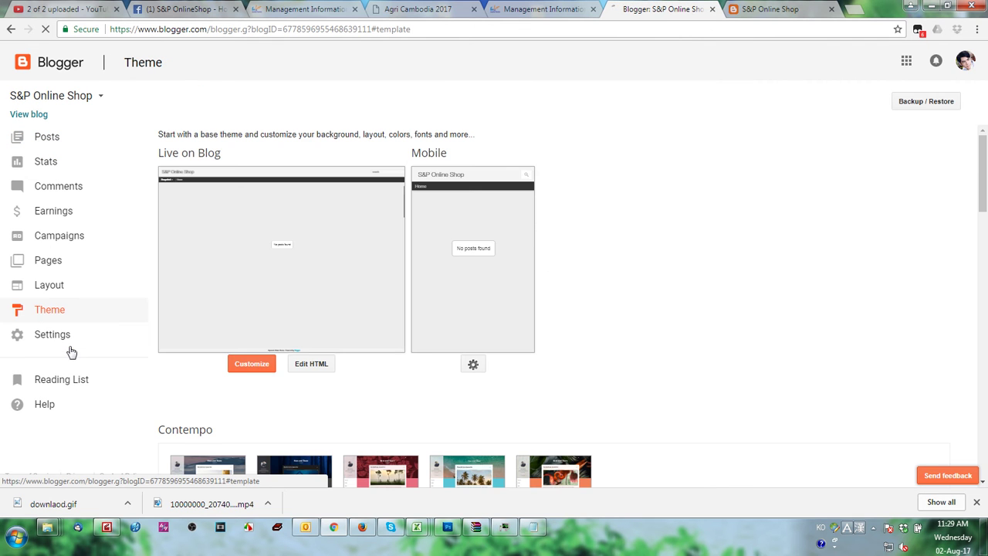
scroll(496, 399, down, 3)
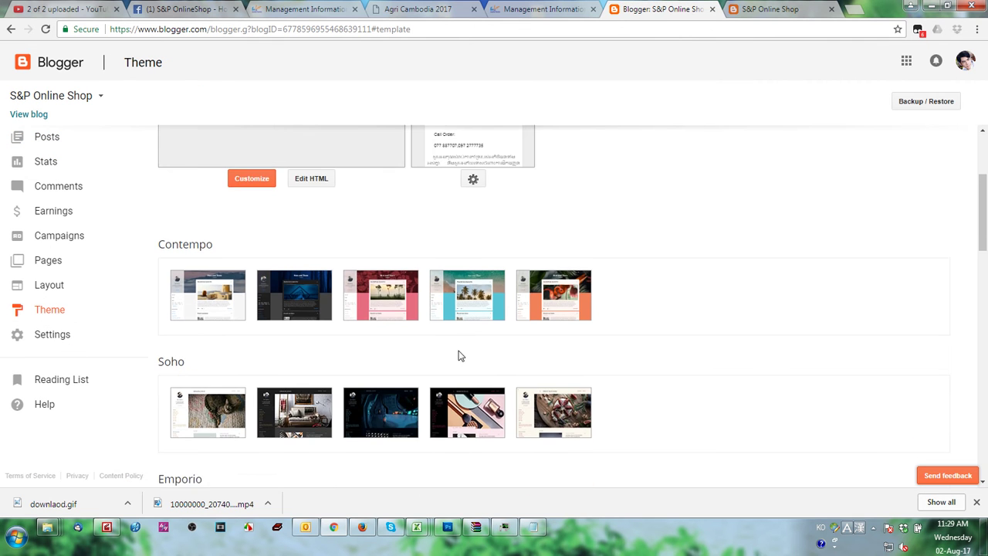
scroll(456, 345, down, 3)
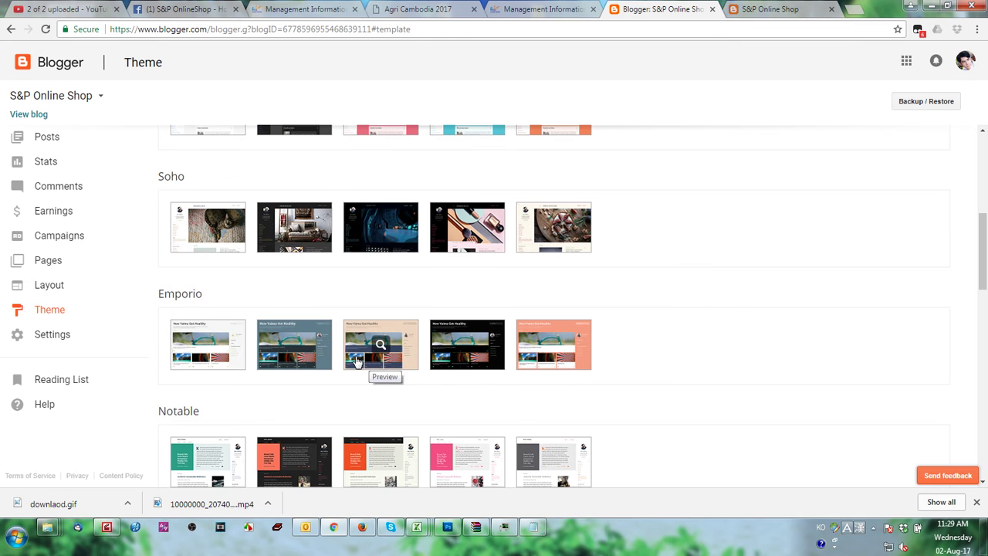
click(379, 344)
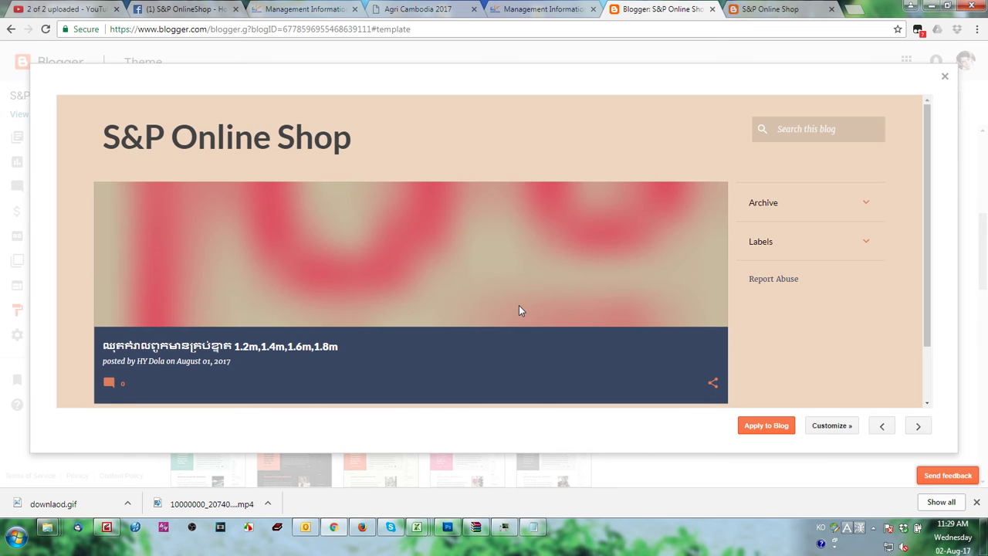
scroll(517, 308, down, 2)
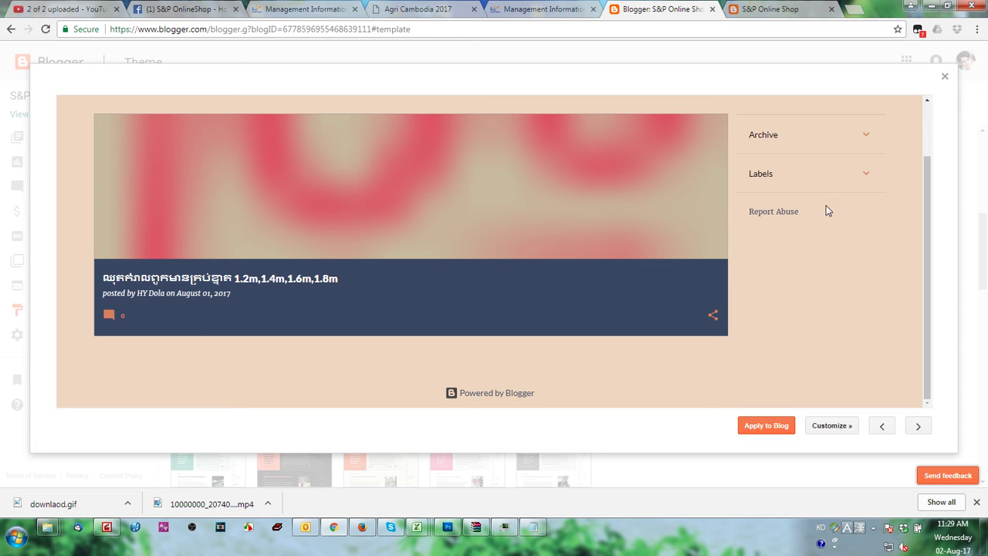
click(944, 77)
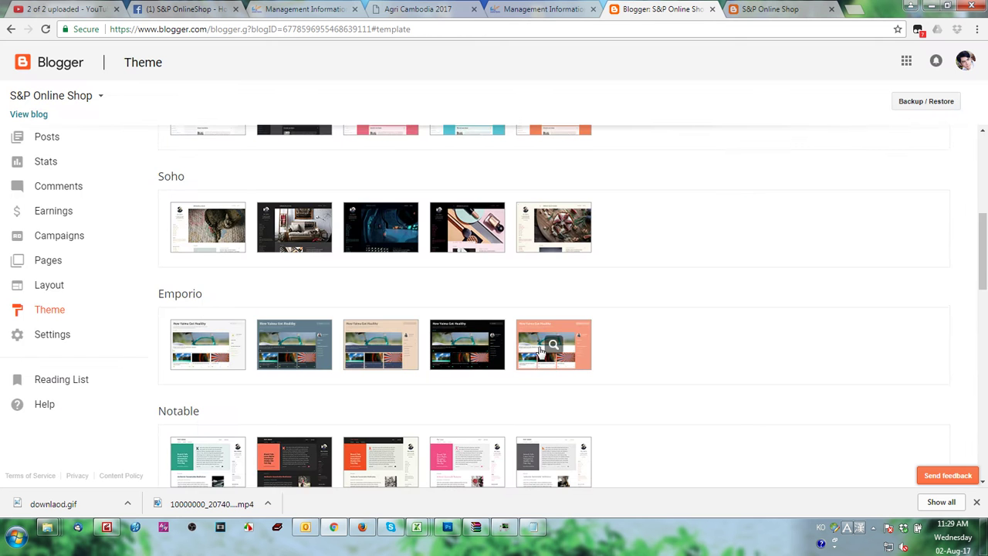
Preview the Magazine variant of the Dynamic Views theme, look through it, and apply it to the blog.
scroll(536, 348, down, 5)
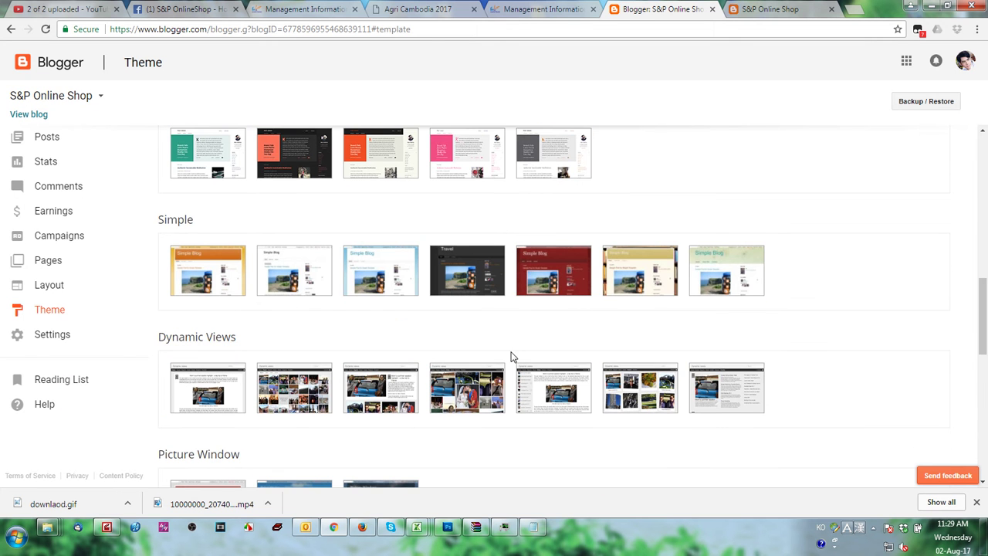
click(402, 408)
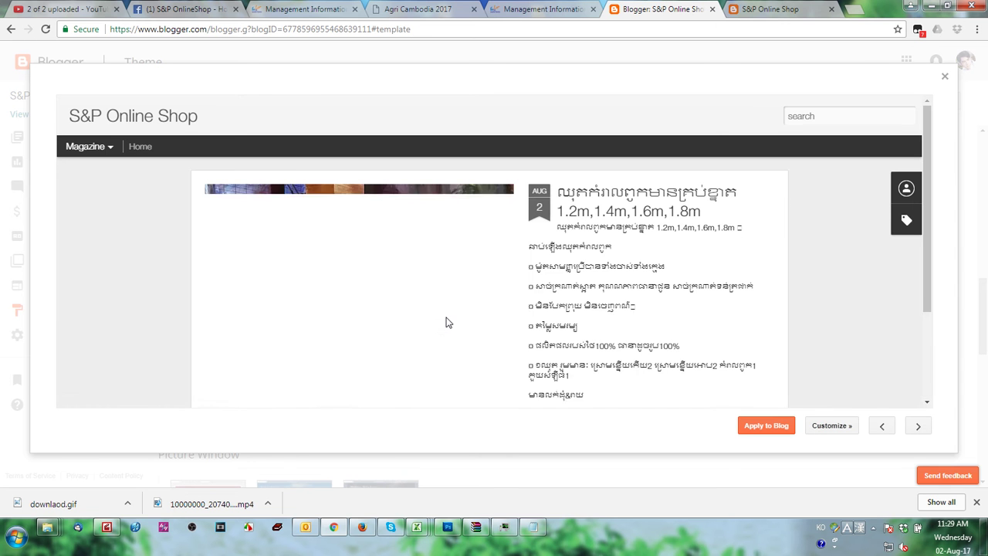
scroll(569, 339, down, 2)
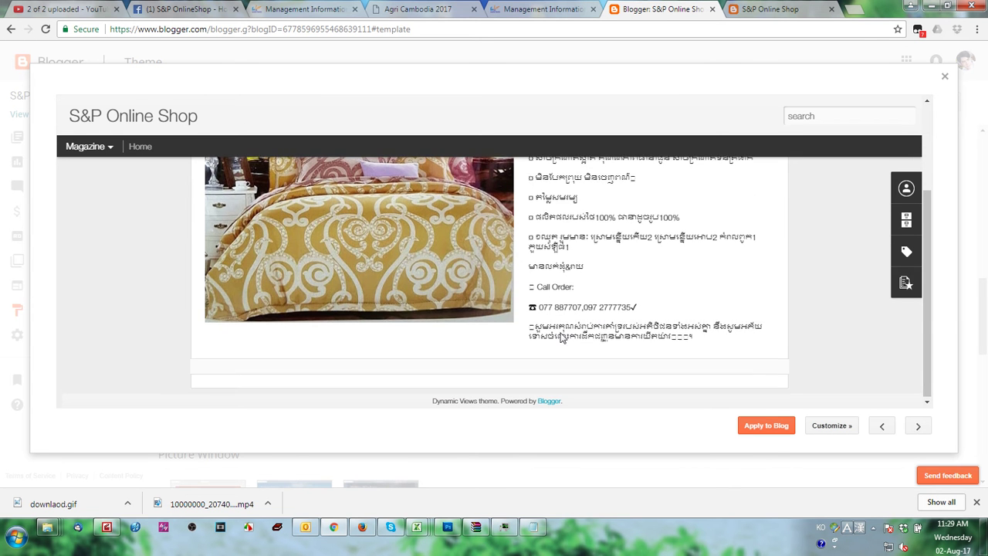
scroll(563, 340, up, 2)
click(776, 429)
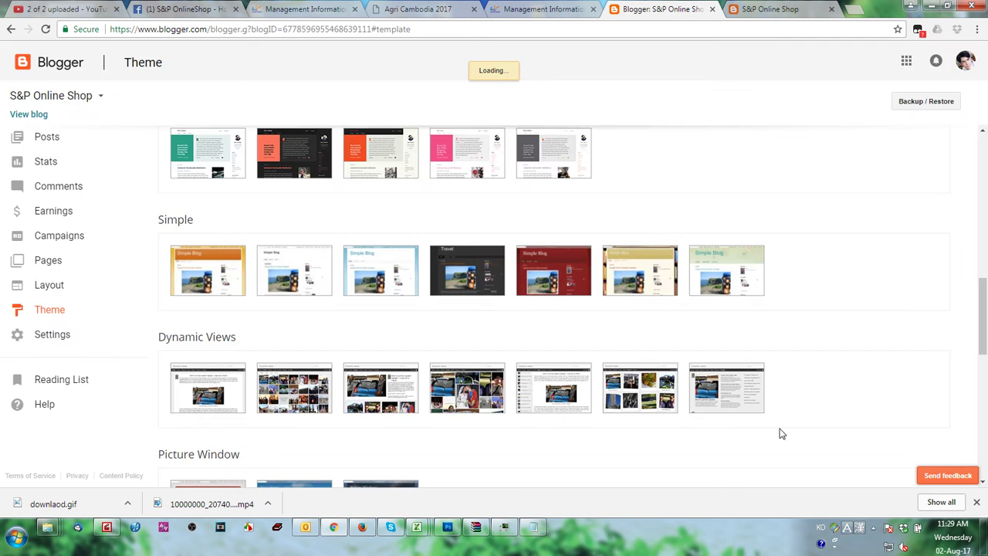
Reload the live blog, open the bedding post in the new theme, look through its text and photos, and close it.
click(784, 9)
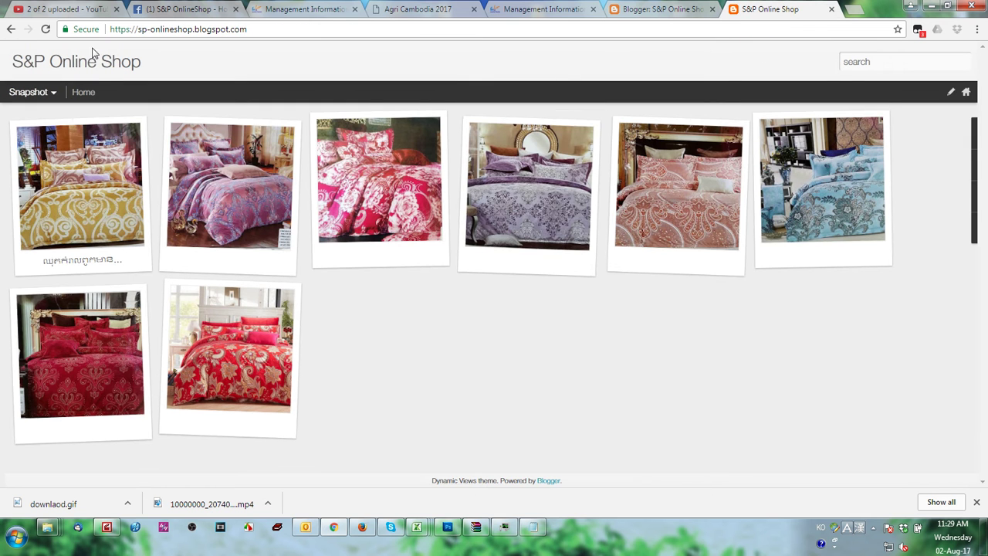
click(47, 30)
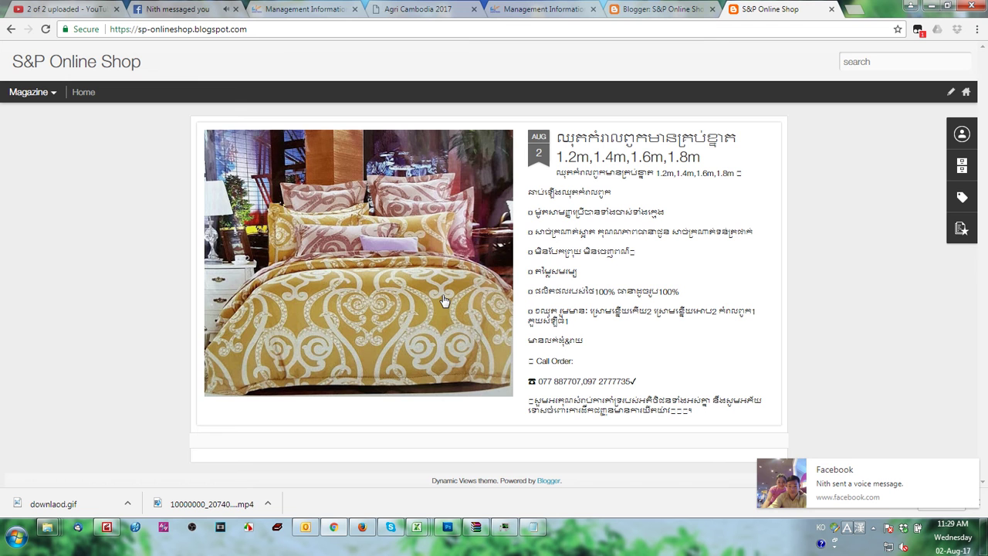
click(444, 302)
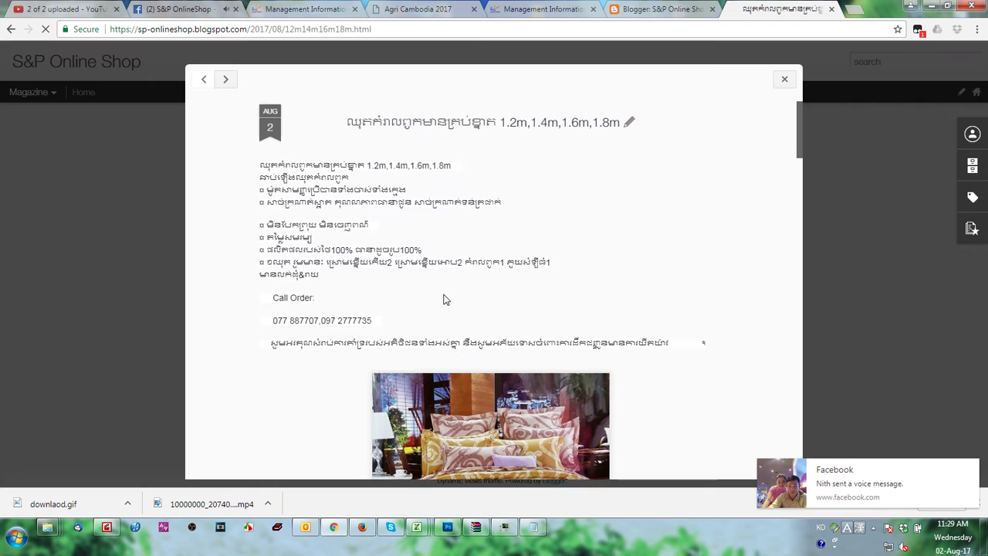
scroll(444, 300, down, 1)
scroll(448, 299, down, 20)
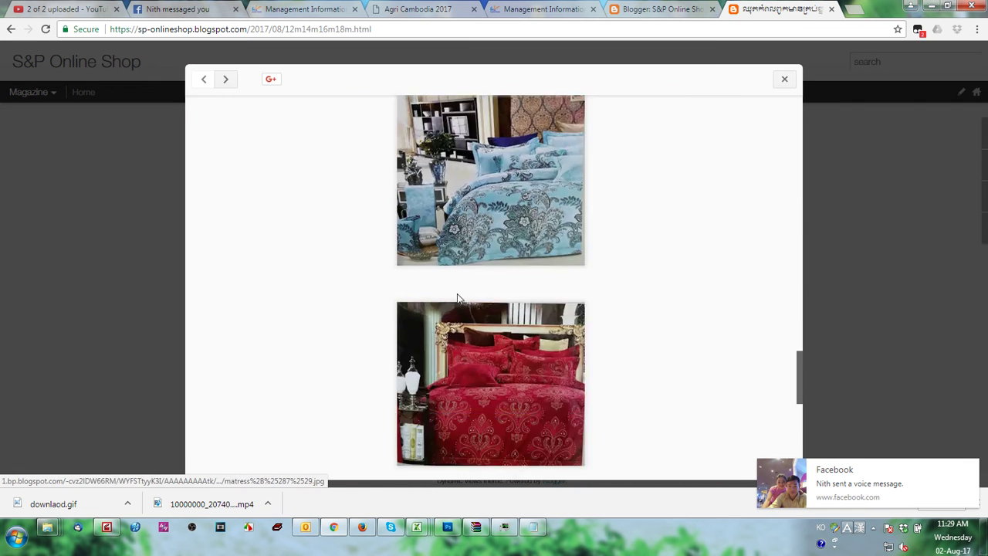
scroll(482, 301, up, 15)
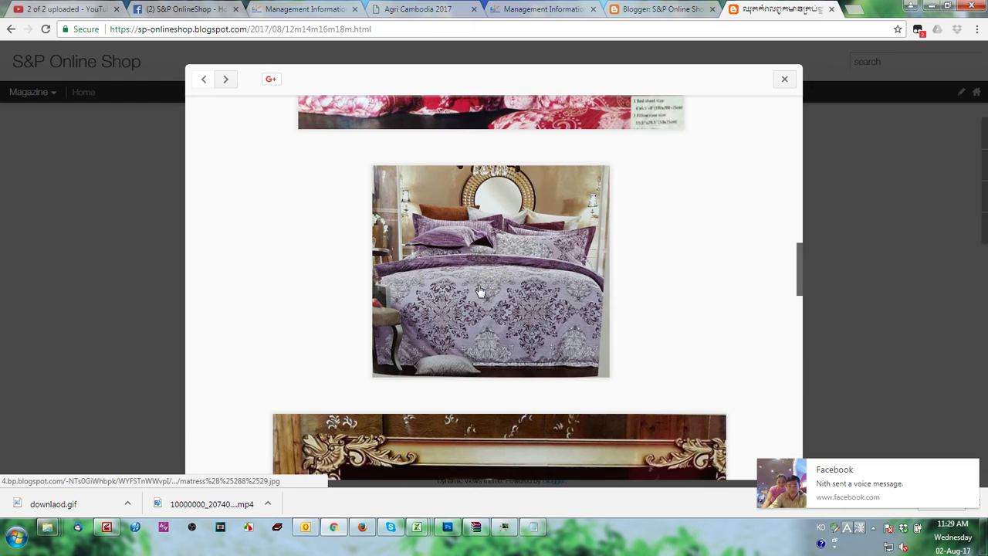
scroll(478, 291, up, 10)
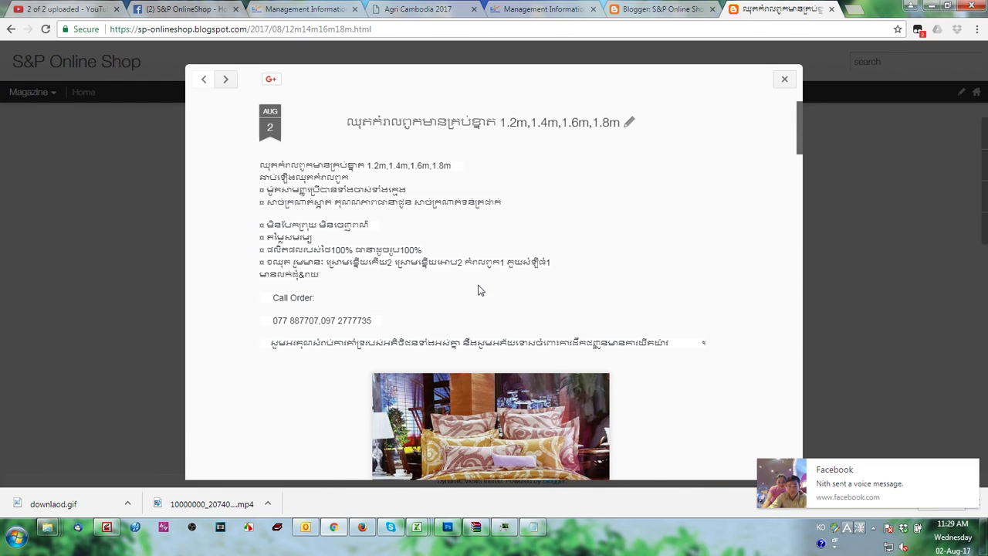
click(785, 80)
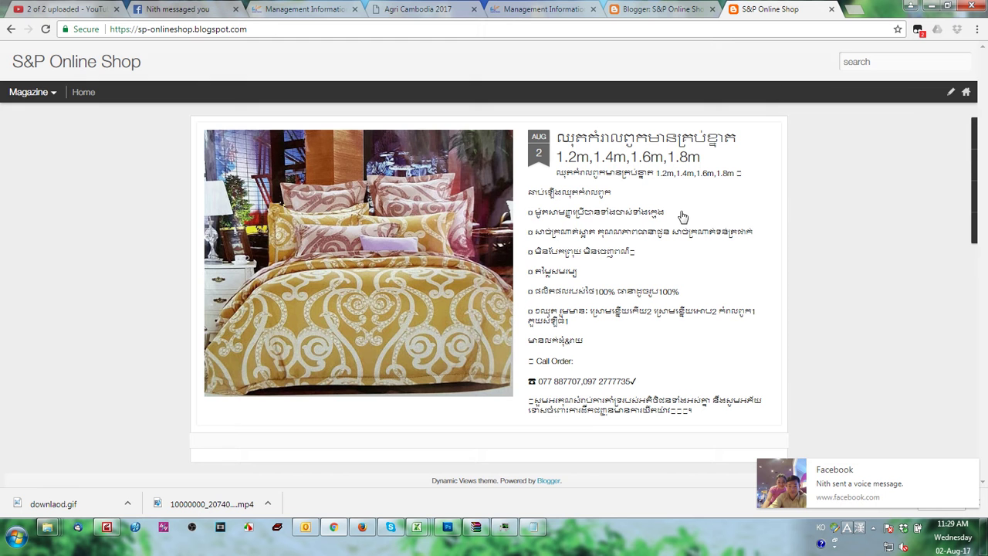
Save the first food photo from the S&P OnlineShop Facebook post into a new folder Post 2 under S&P Online Shop.
click(637, 9)
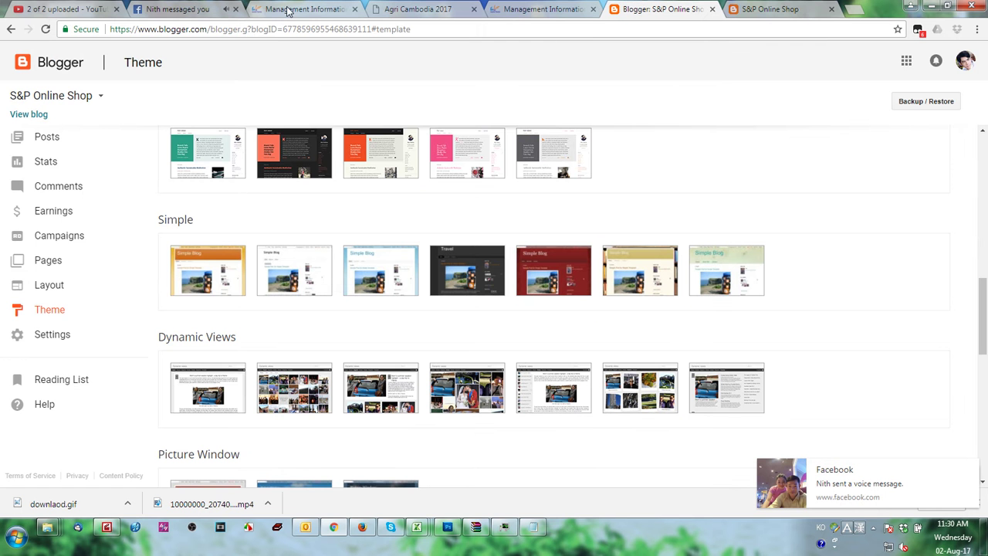
click(188, 10)
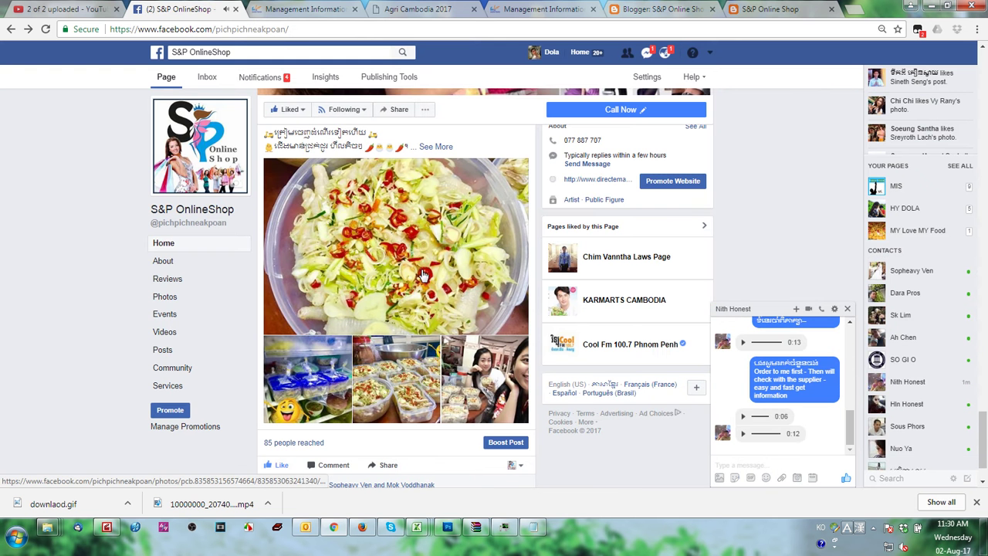
click(395, 228)
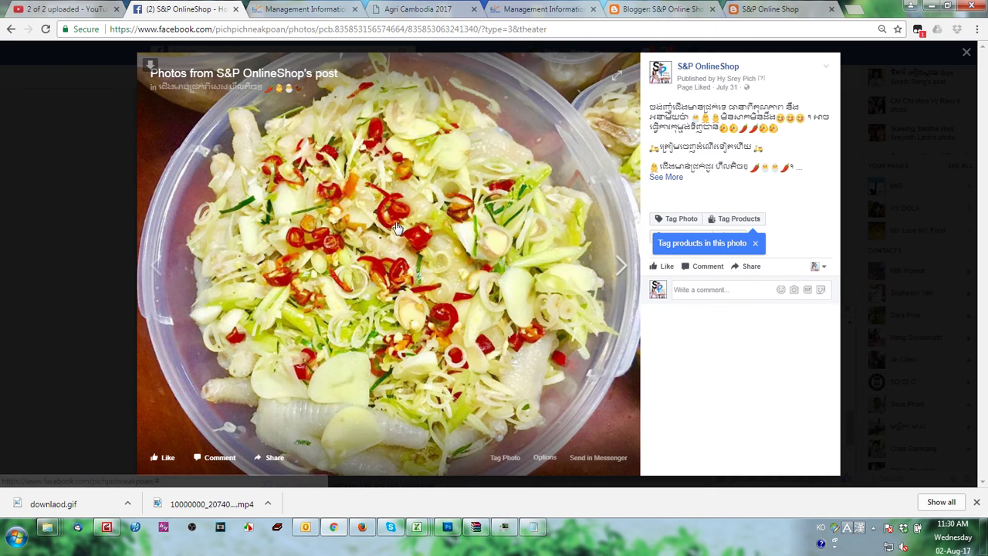
right_click(400, 199)
click(451, 224)
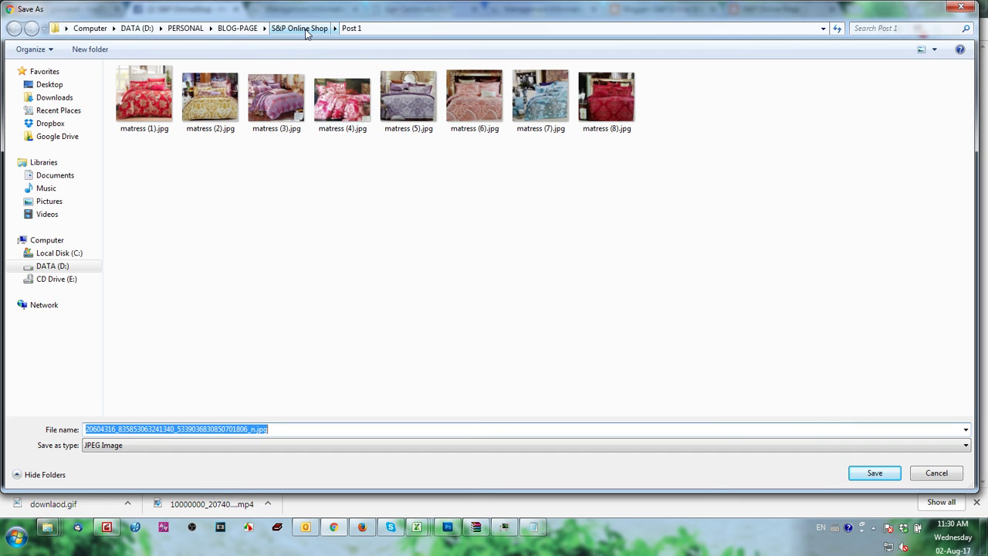
click(299, 27)
click(91, 49)
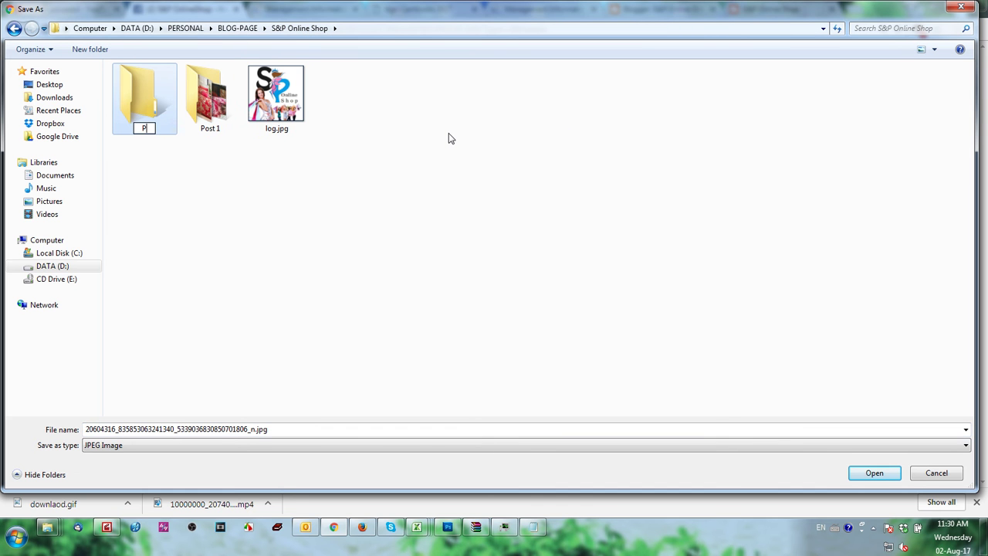
key(Return)
key(Return)
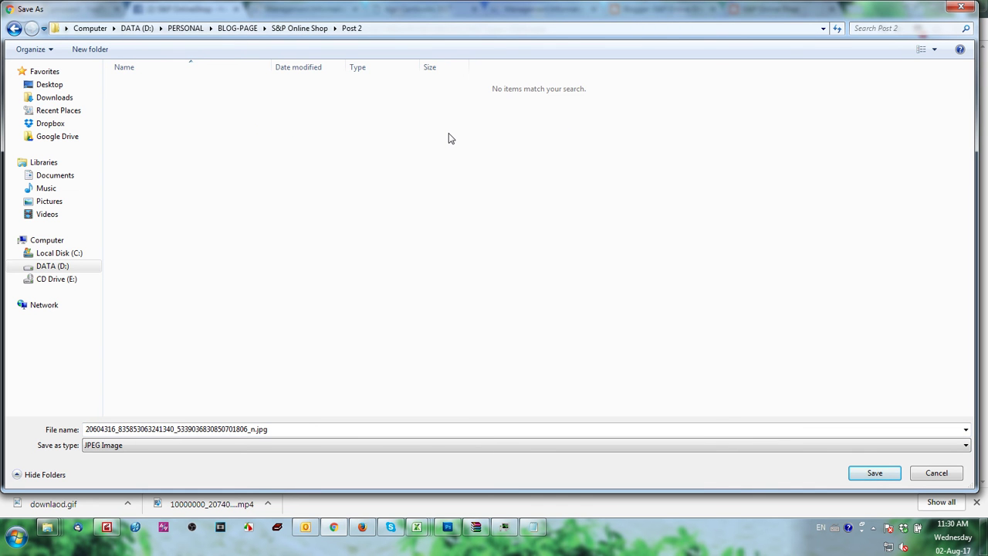
click(874, 473)
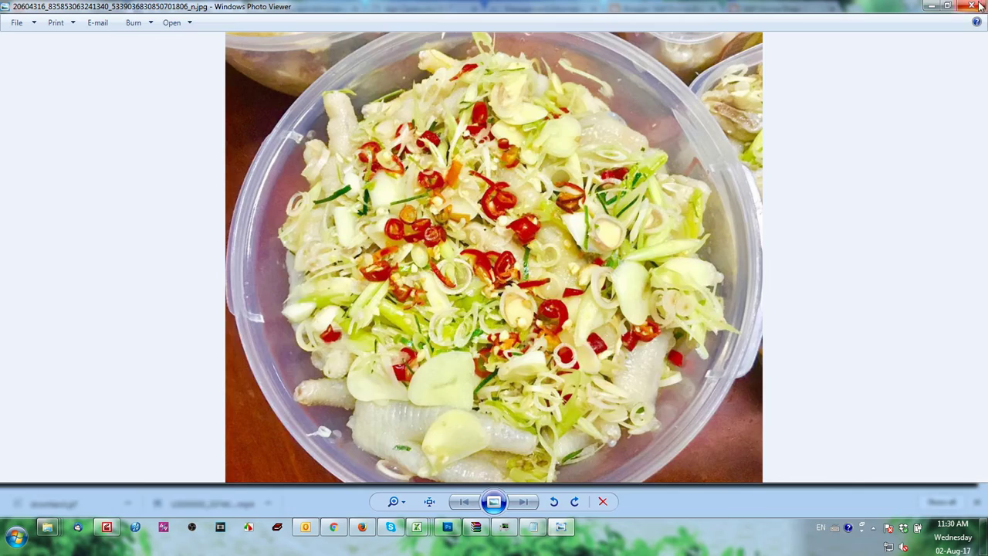
click(972, 6)
Save the Facebook post's second and third photos, the food containers in the fridge and on the table, to the computer.
click(622, 269)
right_click(552, 269)
click(591, 286)
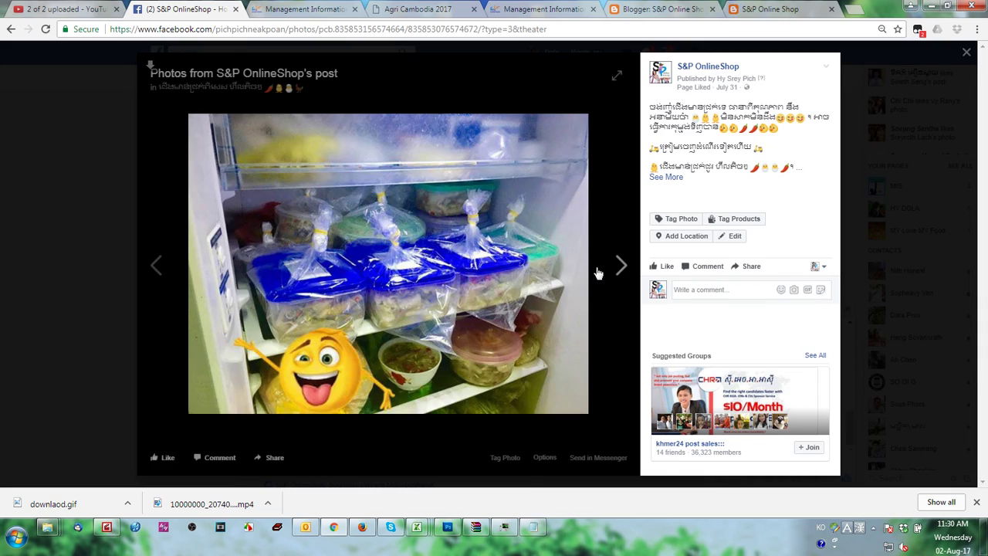
click(621, 264)
right_click(507, 259)
click(547, 282)
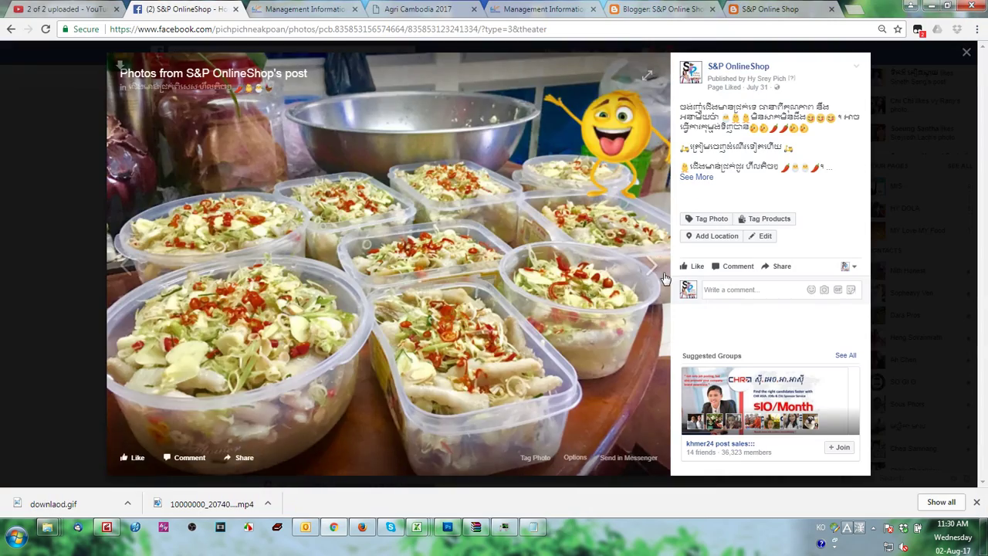
Save the fourth photo, showing two women with the food, cycle back to check the set, and close the photo viewer.
click(648, 272)
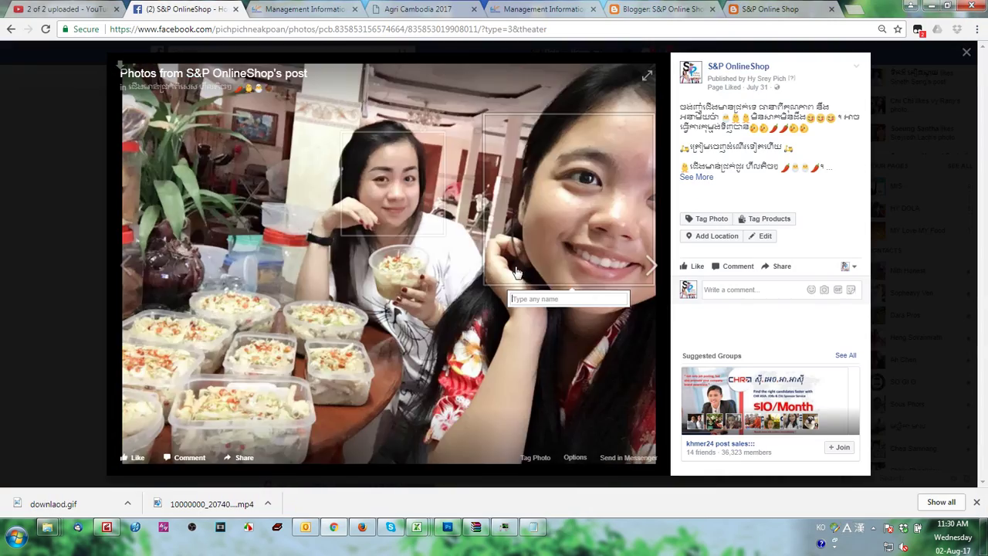
right_click(437, 346)
click(499, 381)
click(651, 265)
right_click(472, 284)
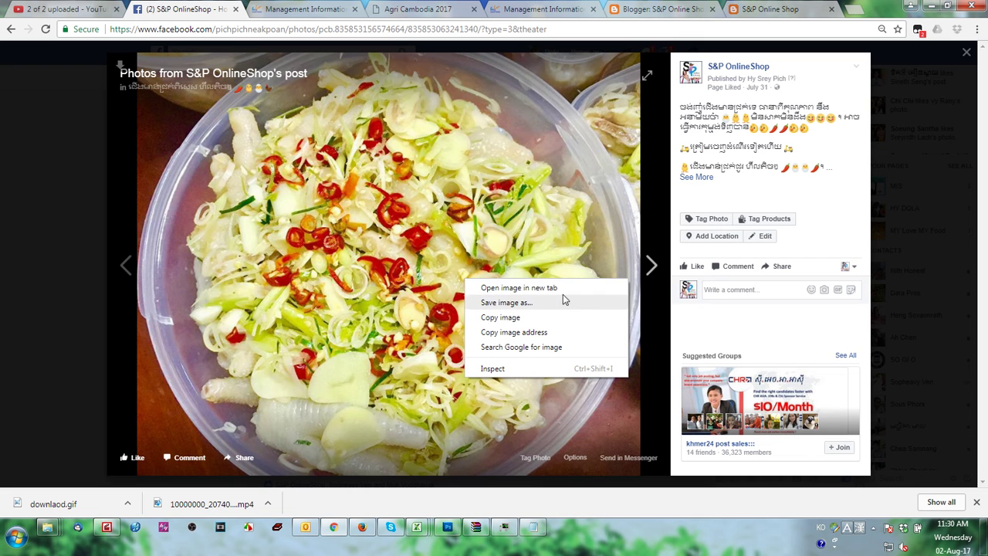
click(646, 268)
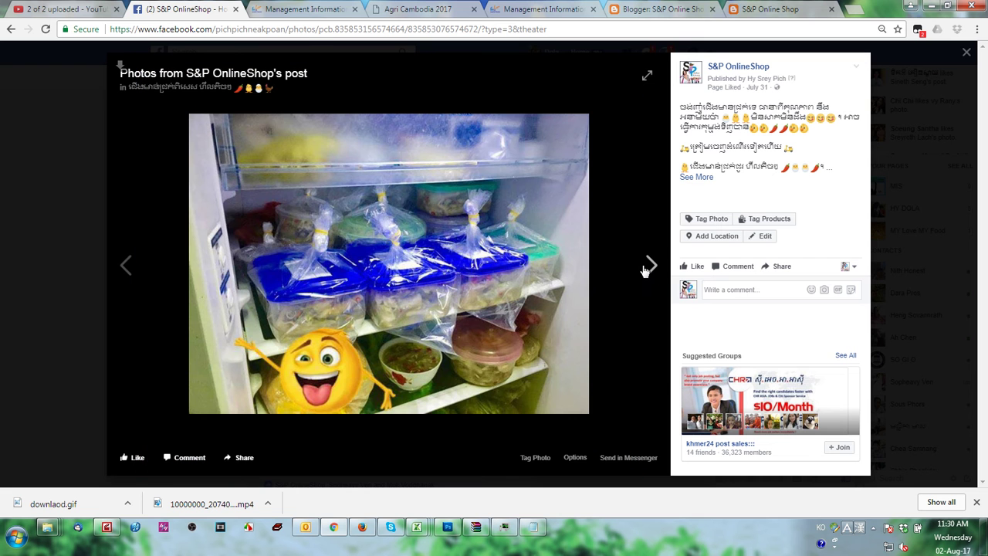
click(966, 52)
scroll(489, 317, down, 1)
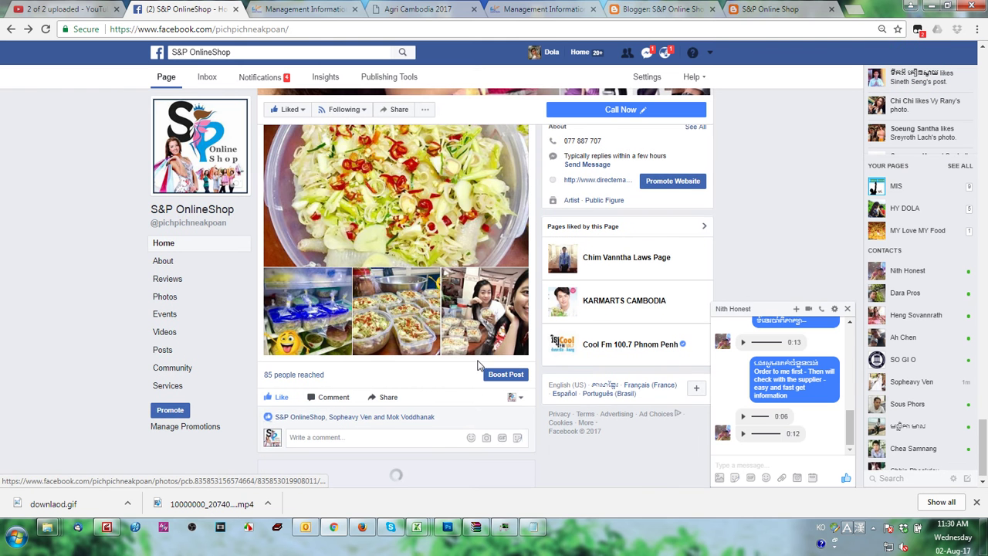
click(774, 7)
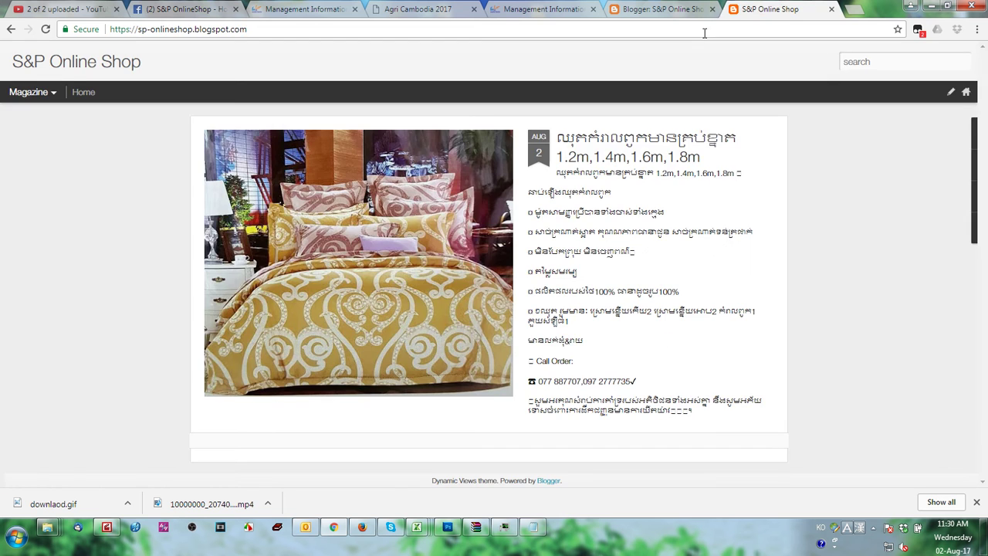
click(670, 9)
click(177, 9)
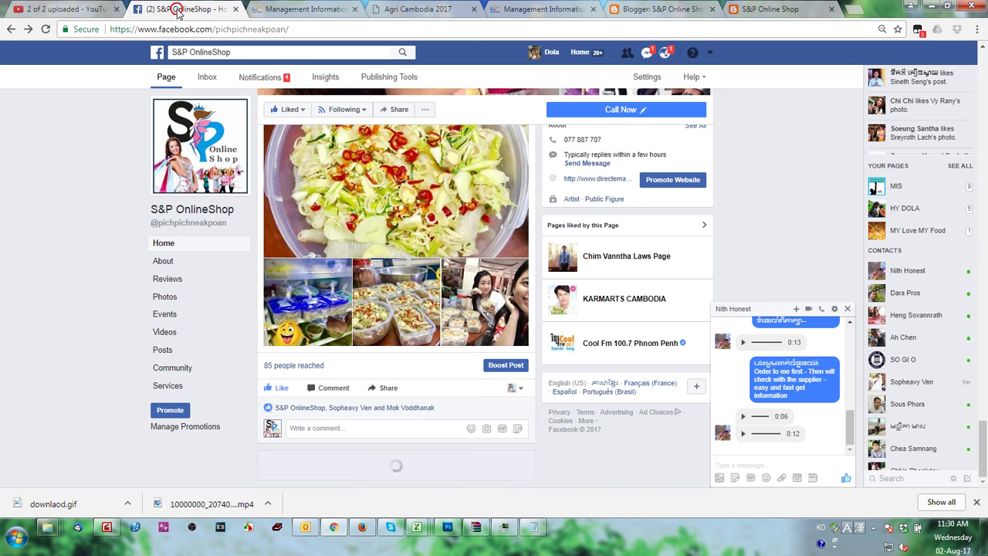
Return to the four-photo food post on the Facebook page and expand its full text.
scroll(398, 300, down, 5)
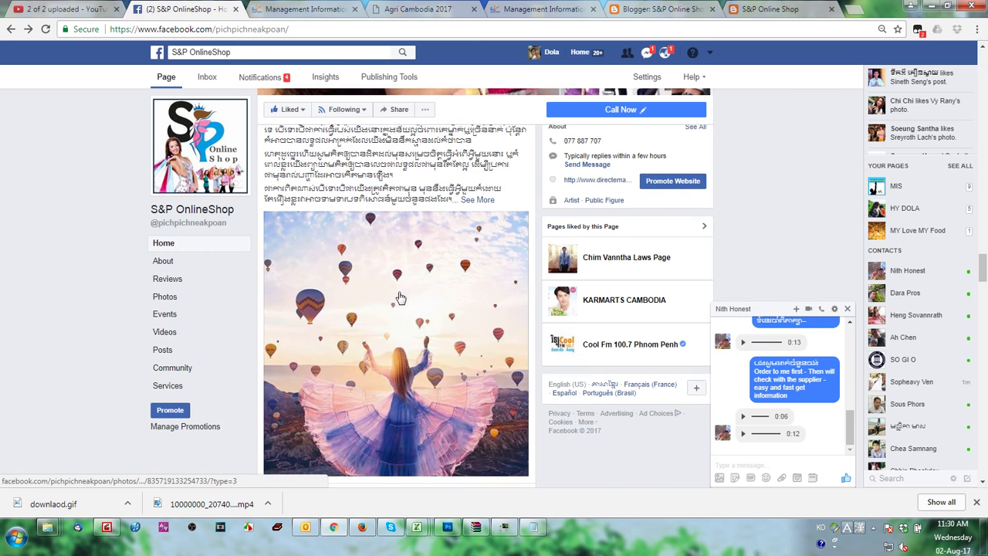
scroll(397, 298, up, 7)
click(444, 255)
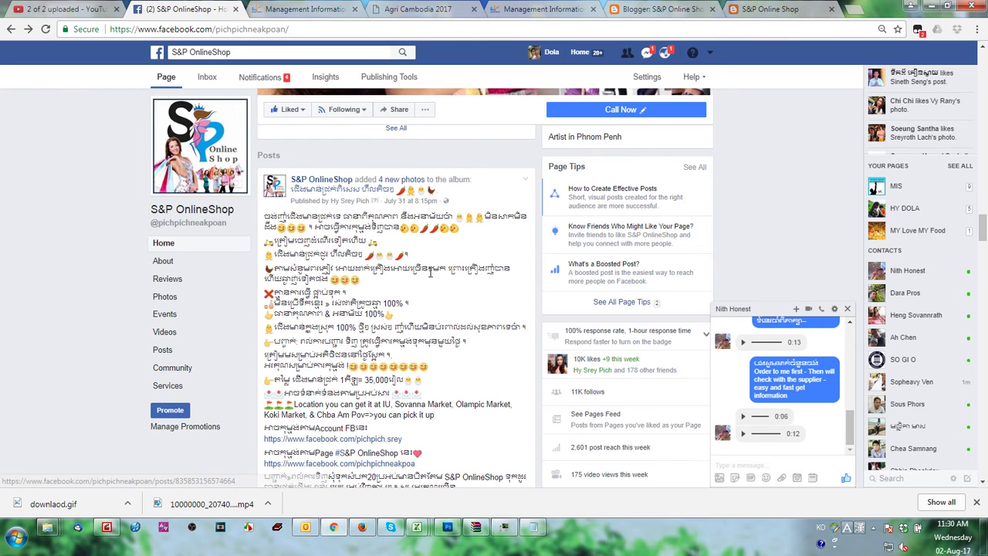
scroll(478, 417, down, 2)
drag(464, 373, 400, 64)
scroll(428, 254, up, 2)
click(429, 316)
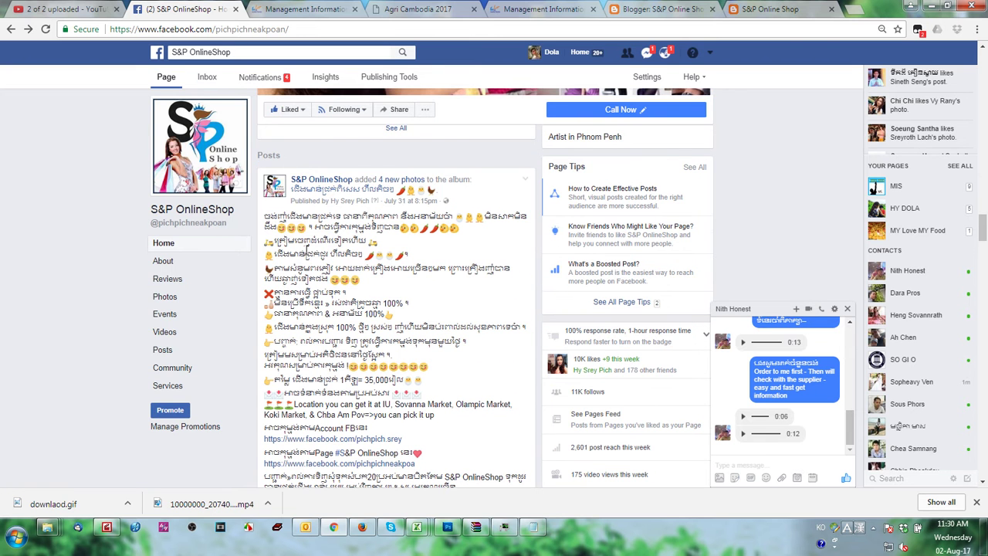
Copy the entire text of the Facebook food post, from its first line down to the line above the photos.
drag(263, 216, 463, 309)
scroll(463, 324, down, 3)
scroll(467, 294, up, 2)
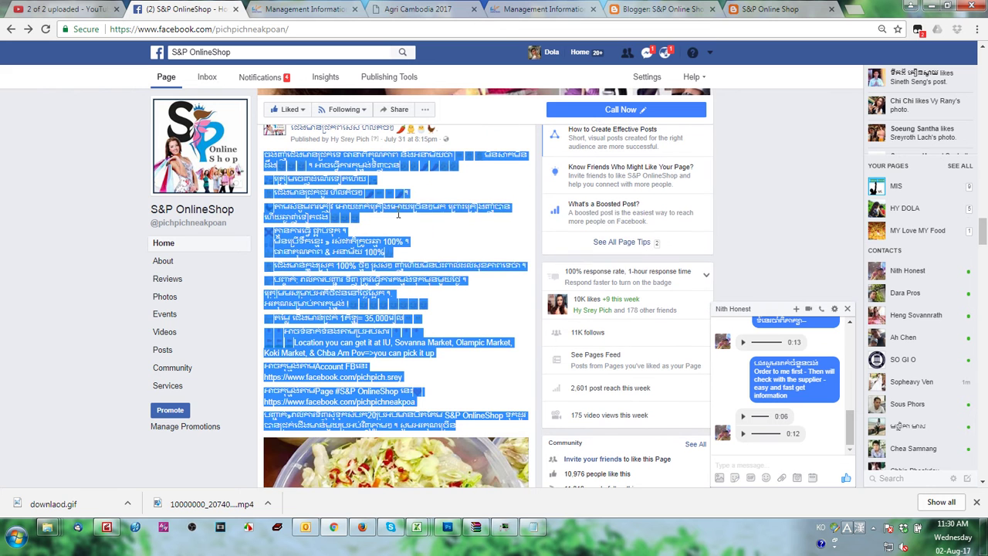
right_click(401, 211)
click(426, 216)
Switch to Blogger and start a new post for the S&P Online Shop blog.
click(662, 9)
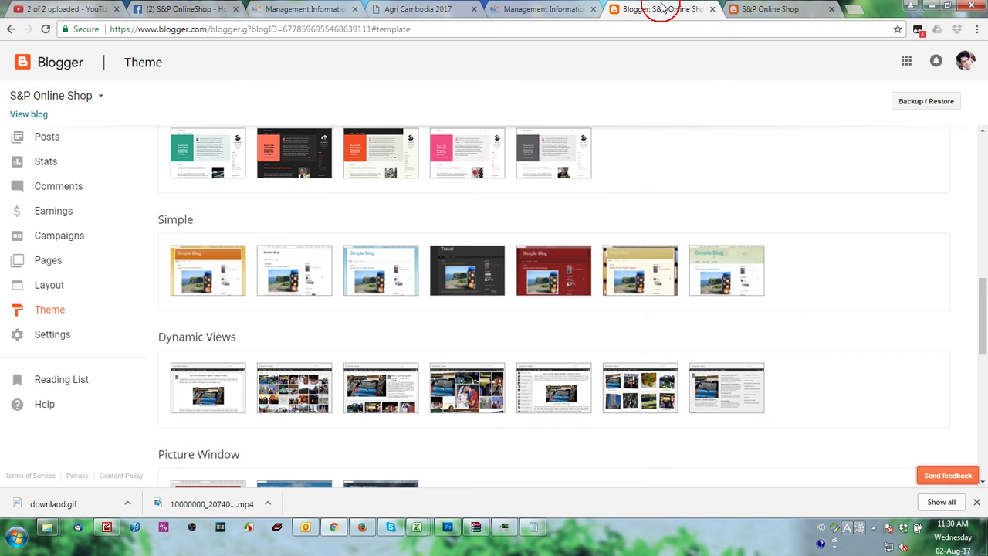
click(56, 140)
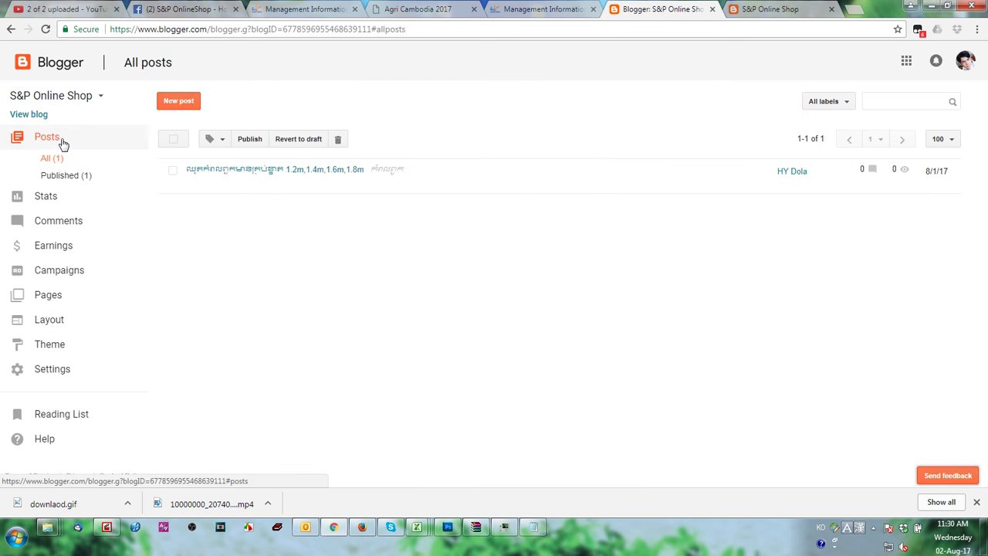
click(182, 102)
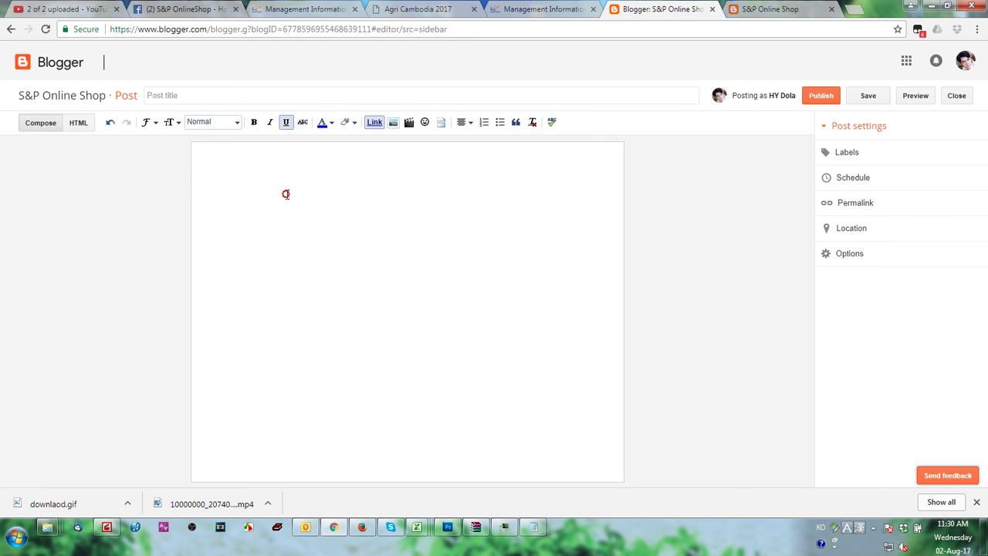